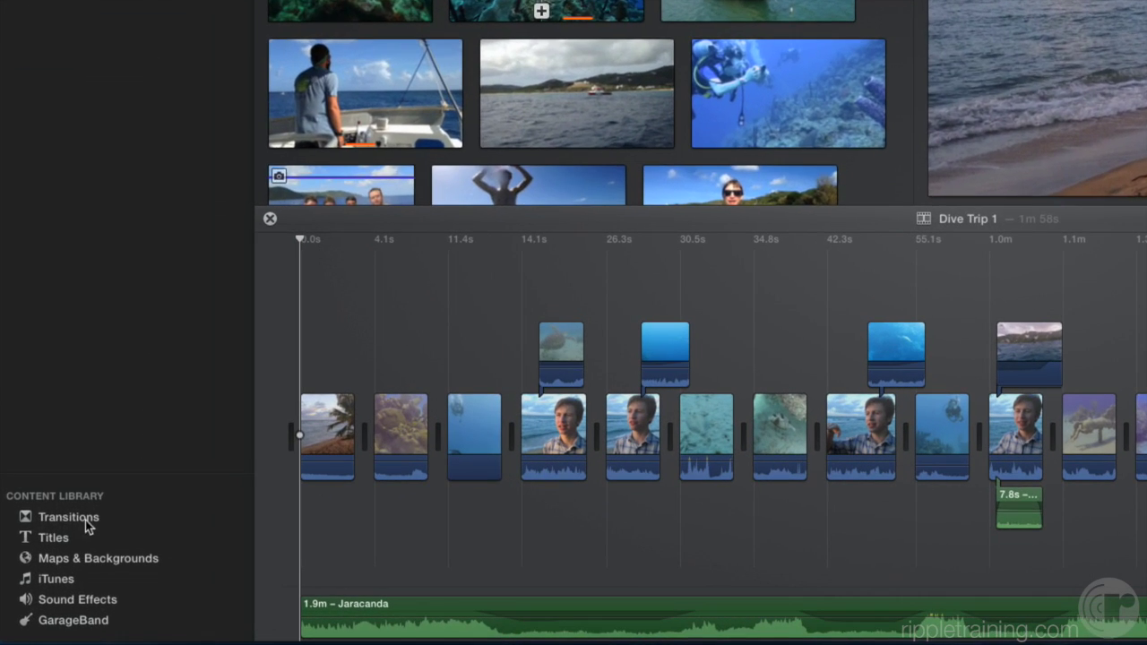
- Add a Cross Dissolve between the opening beach clip and the reef clip, then preview it
{"action": "left_click", "coordinate": [77, 563]}
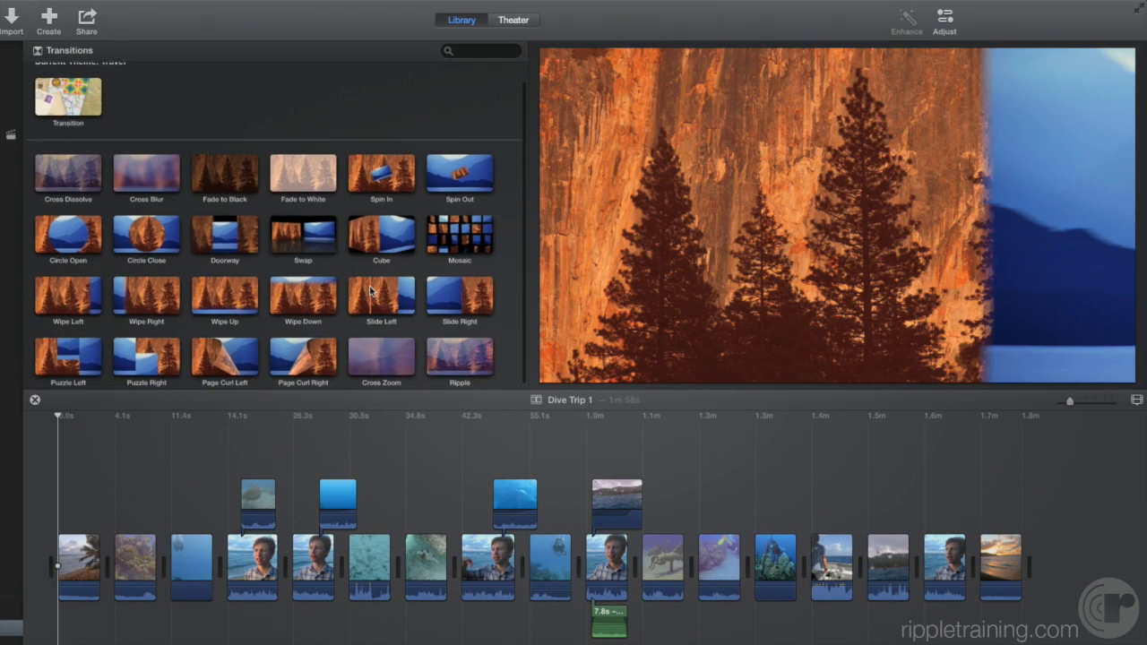
{"action": "scroll", "coordinate": [365, 300], "scroll_direction": "down", "scroll_amount": 1}
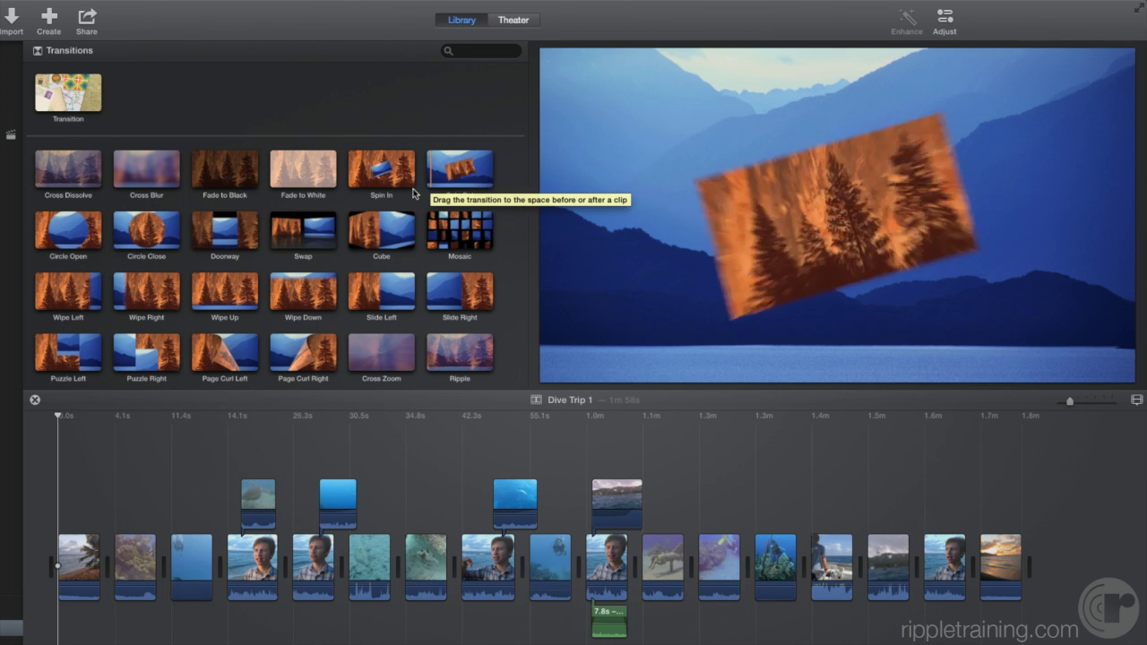
{"action": "left_click_drag", "start_coordinate": [68, 171], "coordinate": [117, 571]}
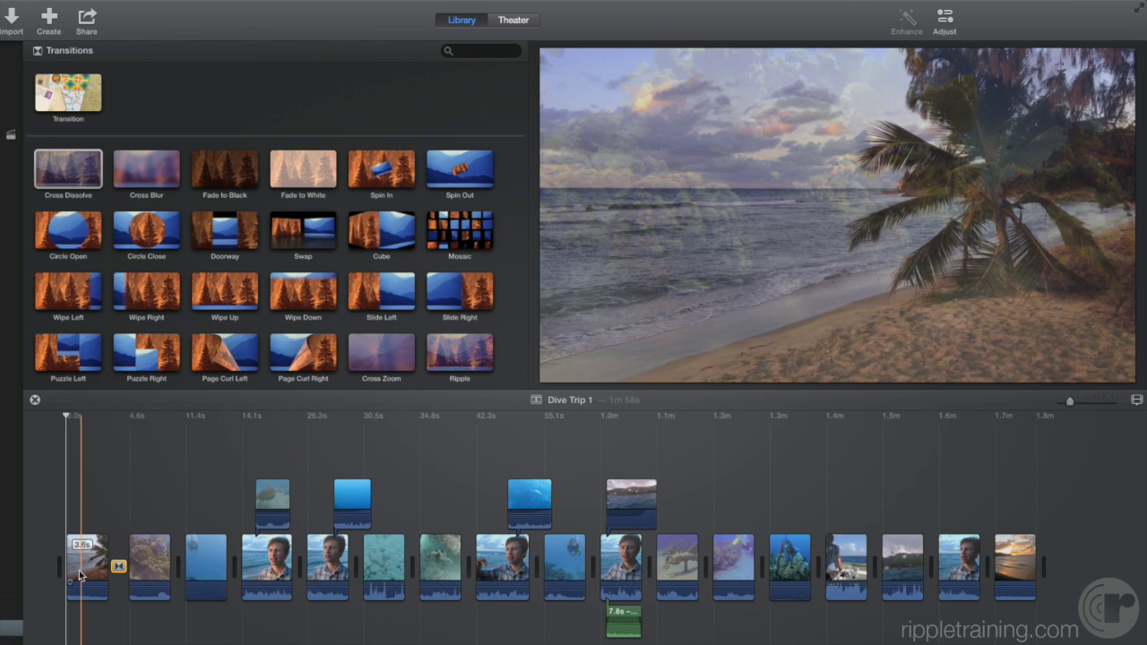
{"action": "left_click", "coordinate": [79, 576]}
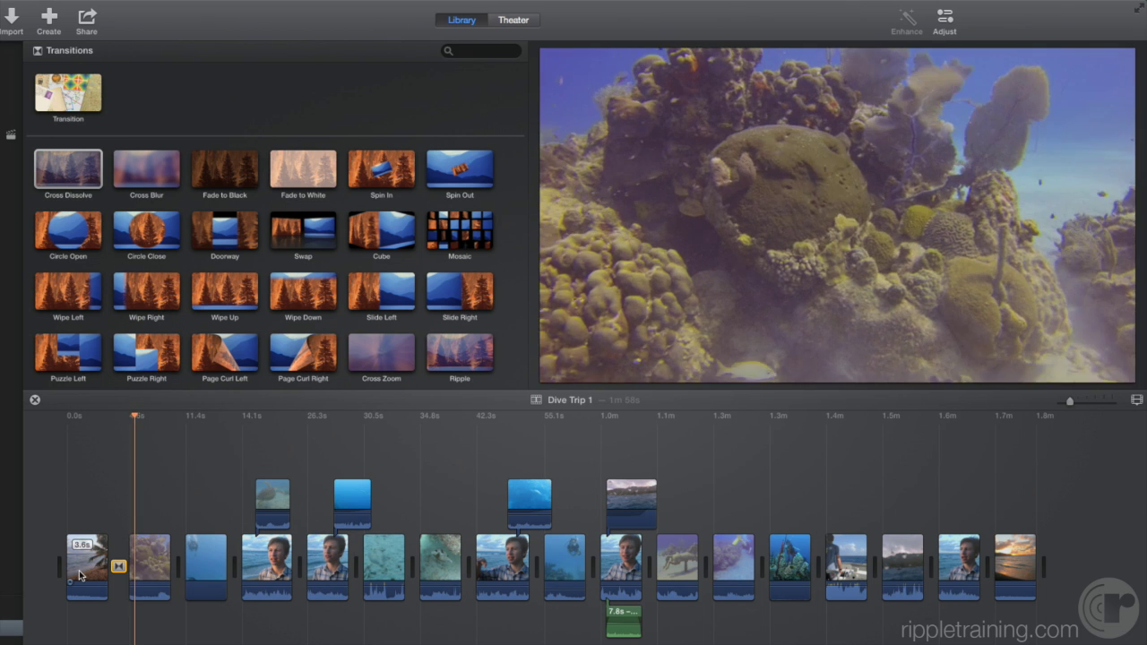
{"action": "key", "text": "space"}
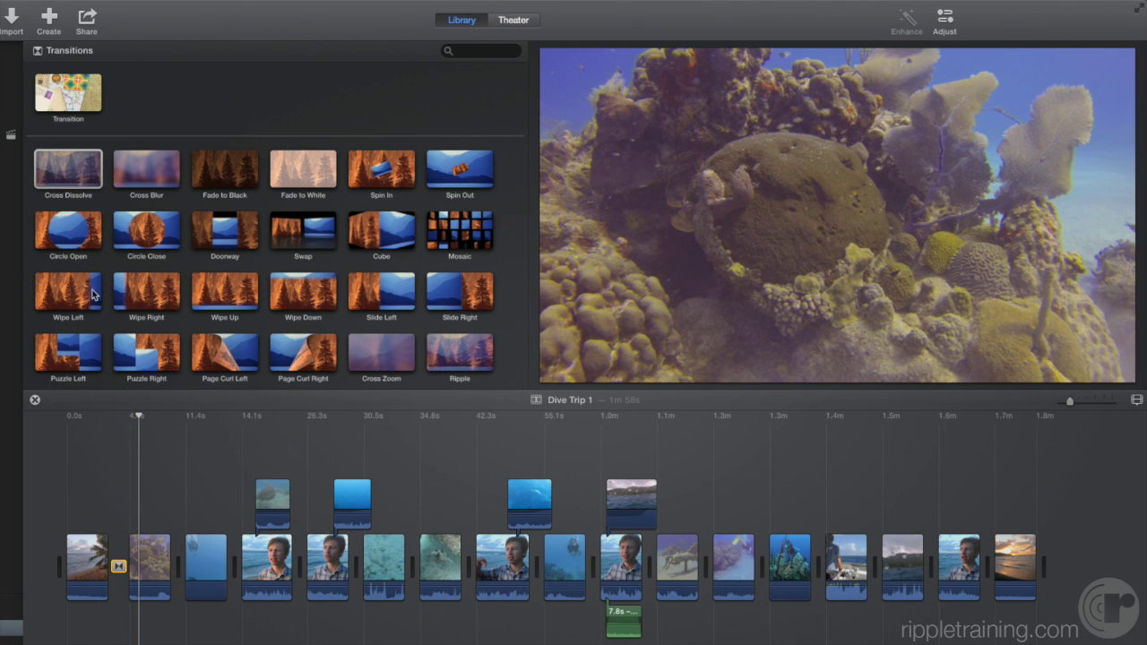
- Replace the dissolve with a 1.0-second Circle Open transition and play it back
{"action": "left_click_drag", "start_coordinate": [68, 229], "coordinate": [120, 571]}
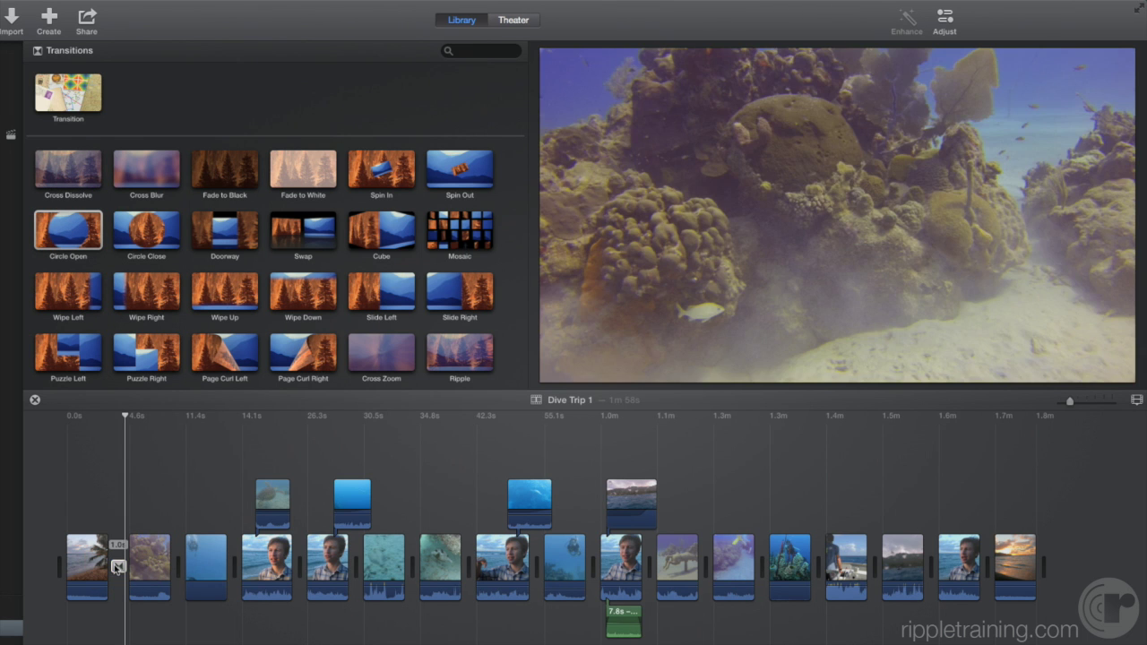
{"action": "key", "text": "space"}
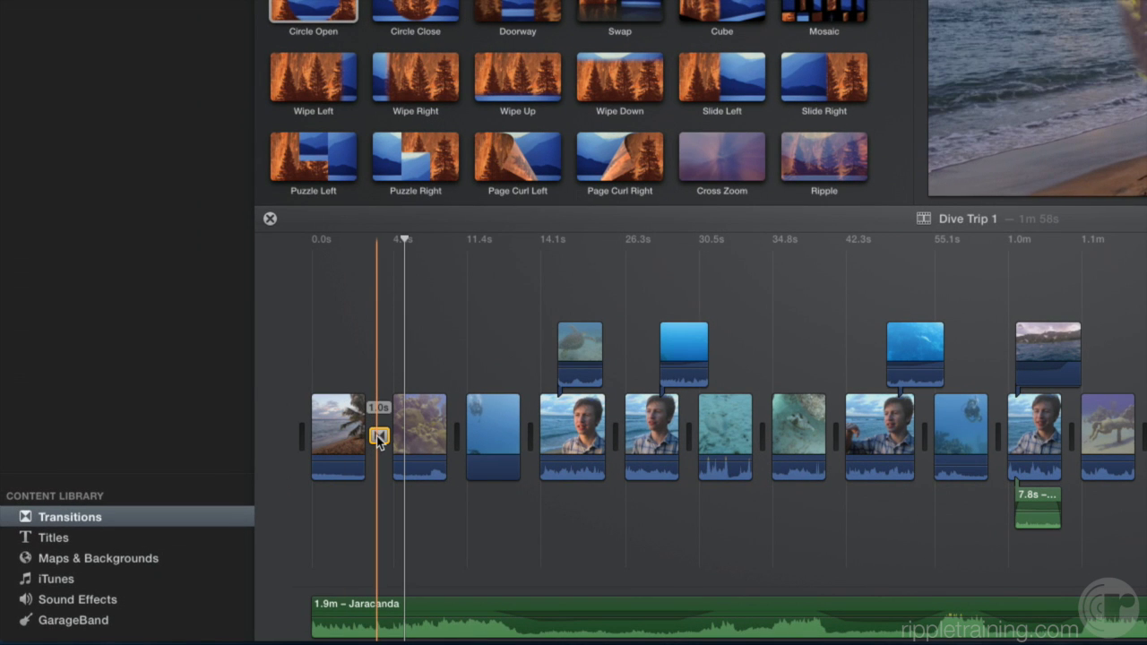
- Set the Circle Open transition to 1.5 seconds, then lengthen it further in the Precision Editor
{"action": "double_click", "coordinate": [379, 437]}
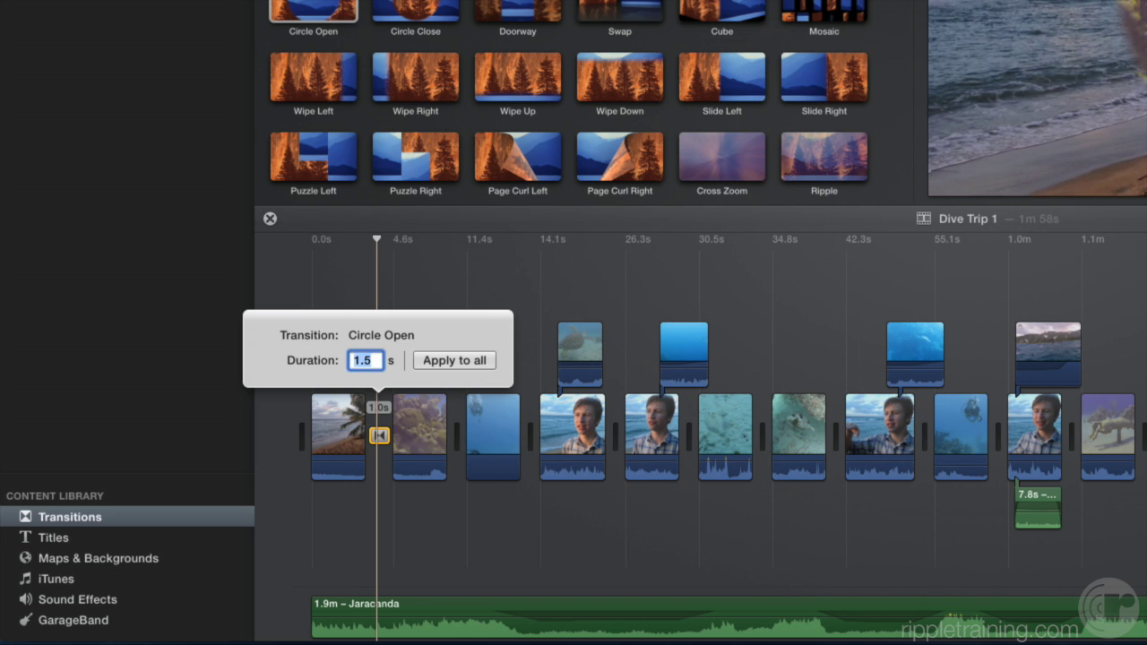
{"action": "key", "text": "Return"}
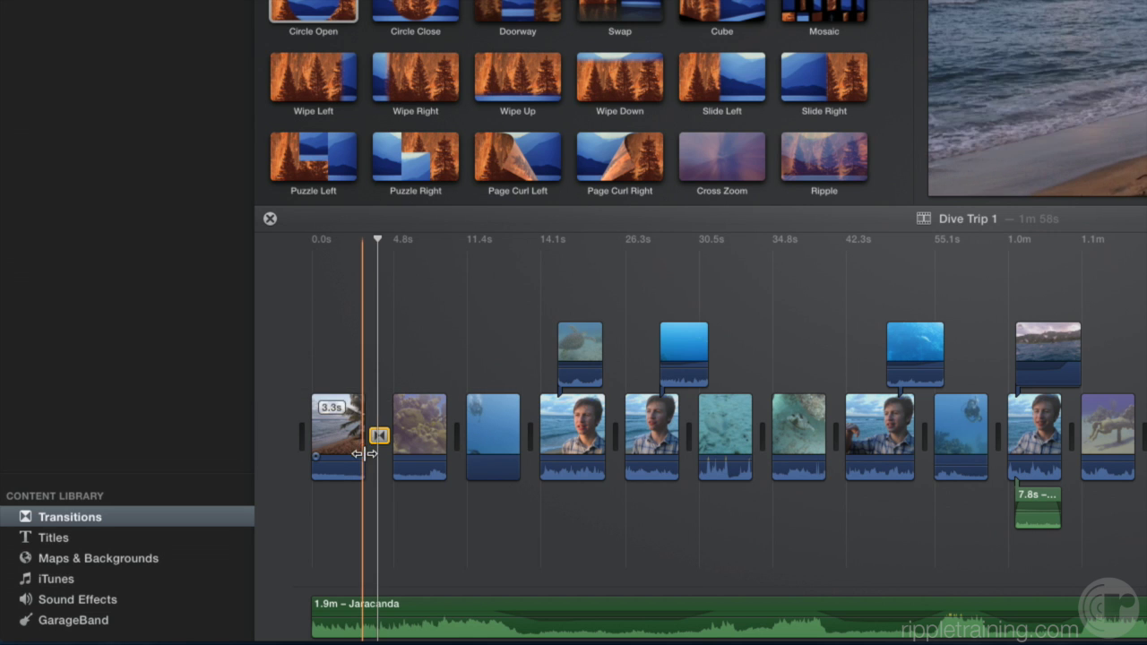
{"action": "key", "text": "super+slash"}
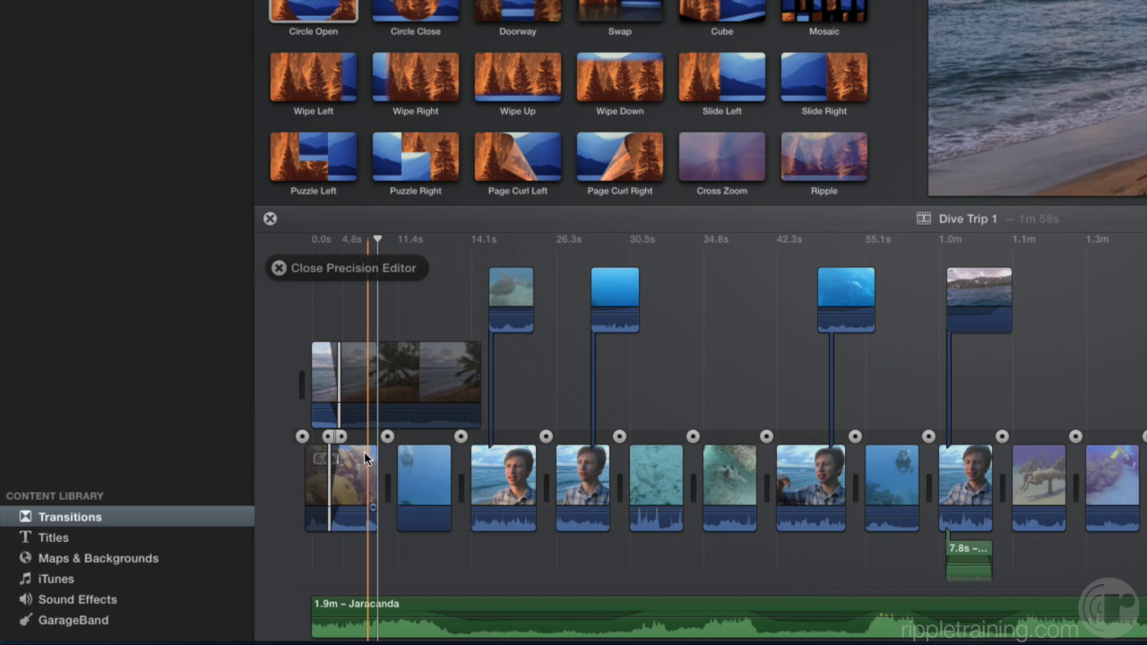
{"action": "key", "text": "slash"}
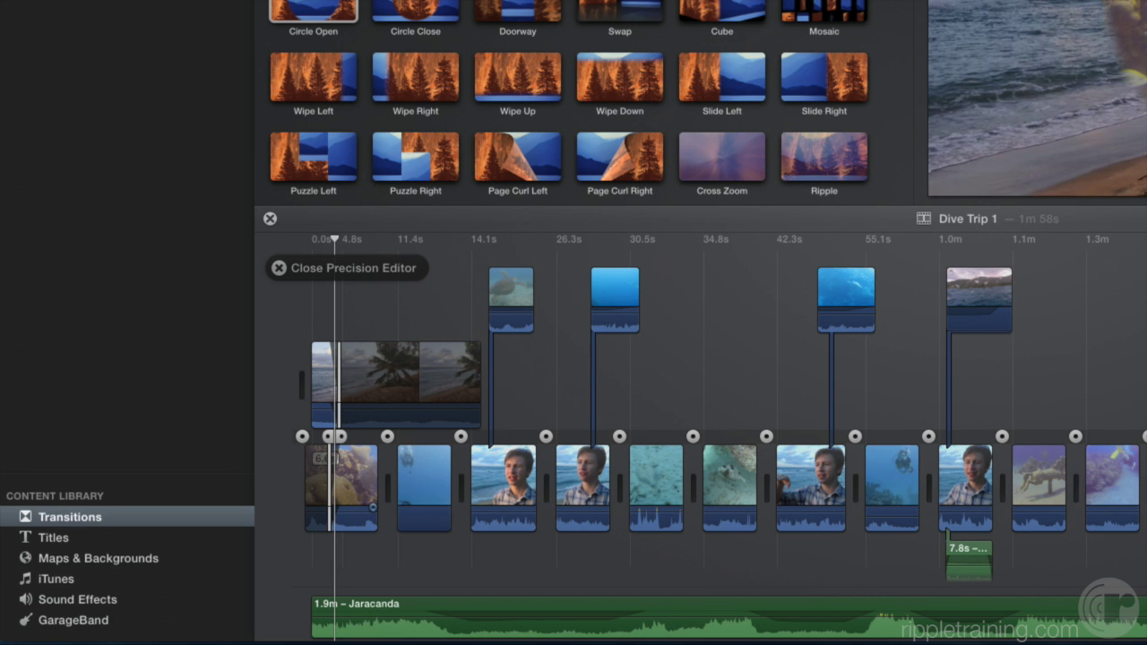
{"action": "key", "text": "super+equal"}
{"action": "scroll", "coordinate": [309, 493], "scroll_direction": "left", "scroll_amount": 3}
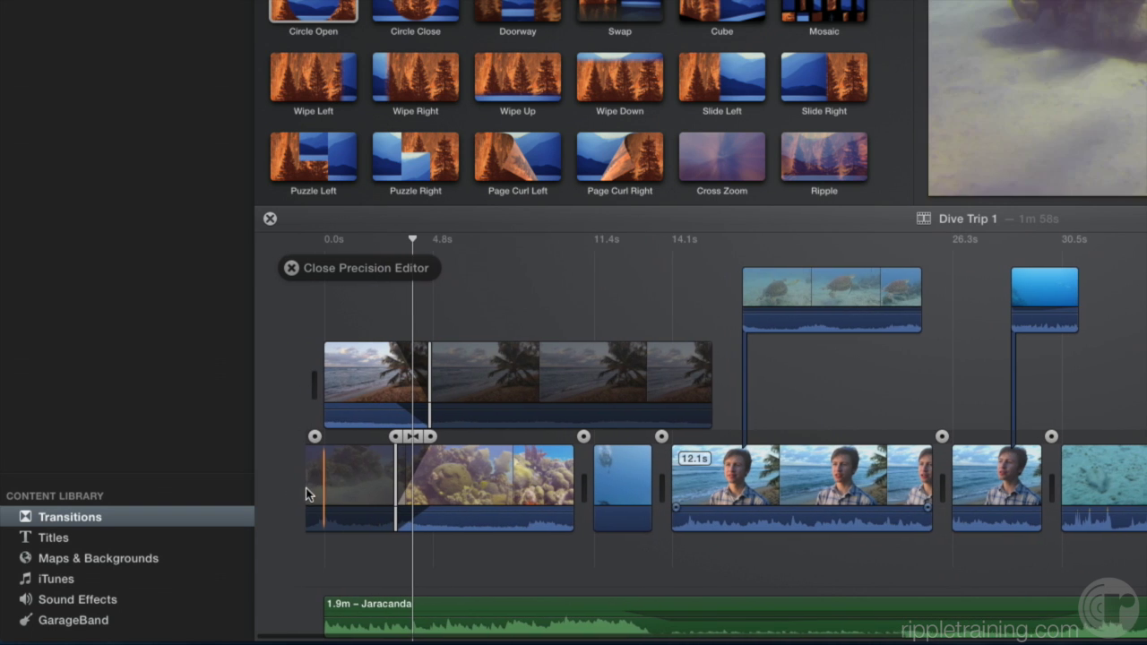
{"action": "mouse_move", "coordinate": [419, 436]}
{"action": "left_mouse_down"}
{"action": "mouse_move", "coordinate": [479, 437]}
{"action": "mouse_move", "coordinate": [408, 437]}
{"action": "mouse_move", "coordinate": [423, 439]}
{"action": "left_mouse_up"}
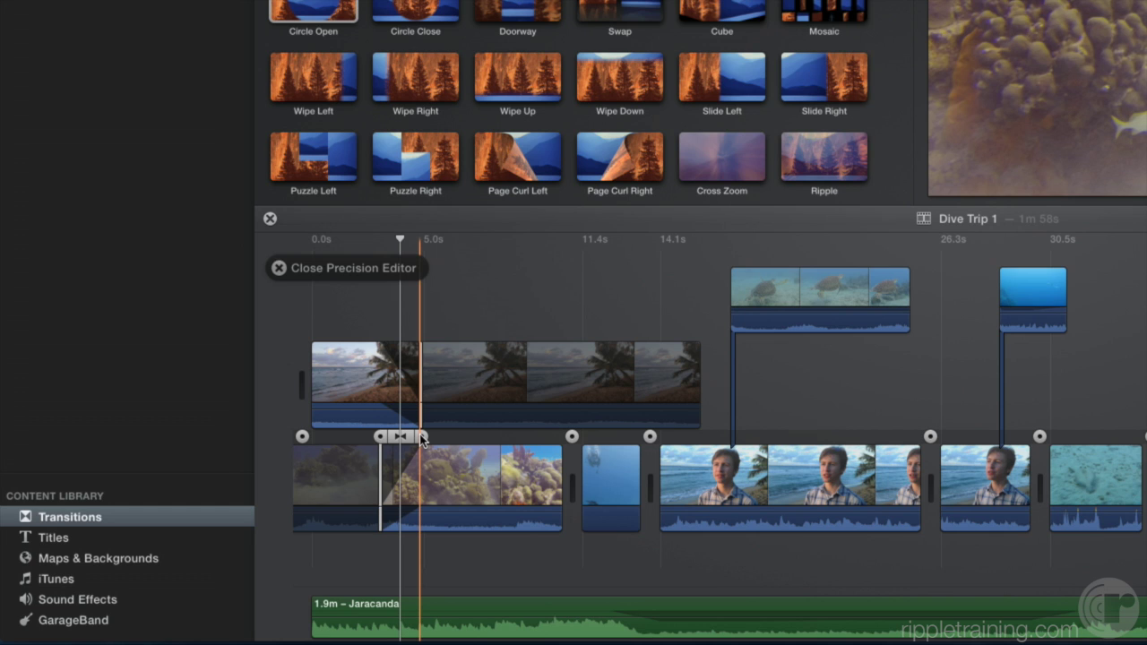
{"action": "left_click", "coordinate": [278, 268]}
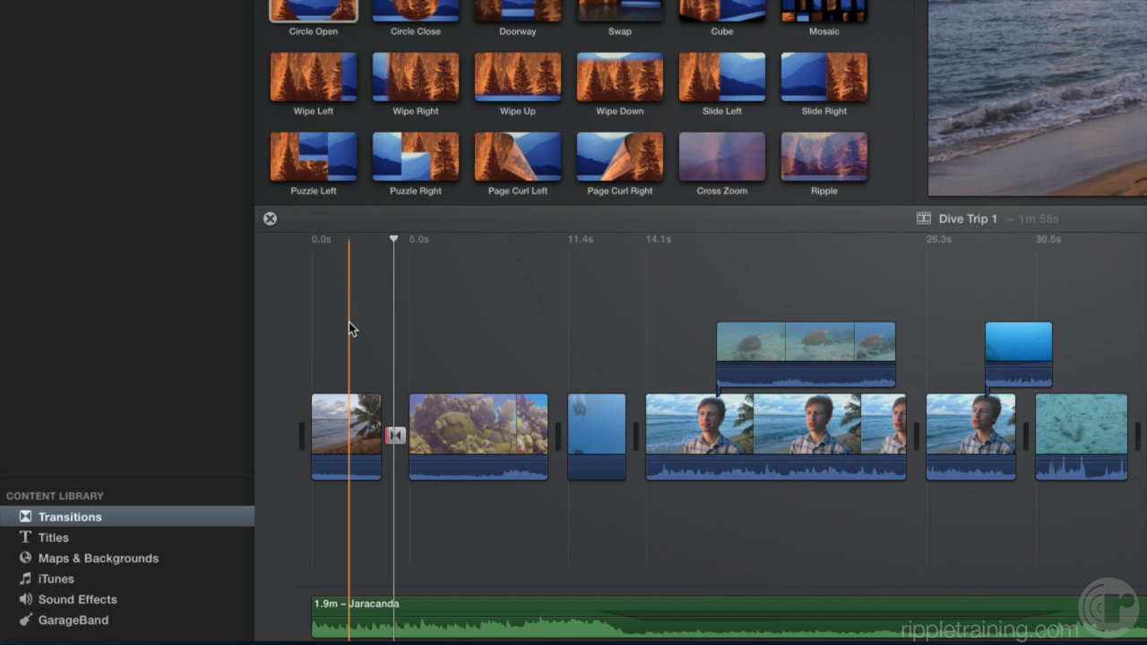
- Show the Titles library, preview the Line style, and zoom the timeline in on the opening clips
{"action": "left_click", "coordinate": [349, 322]}
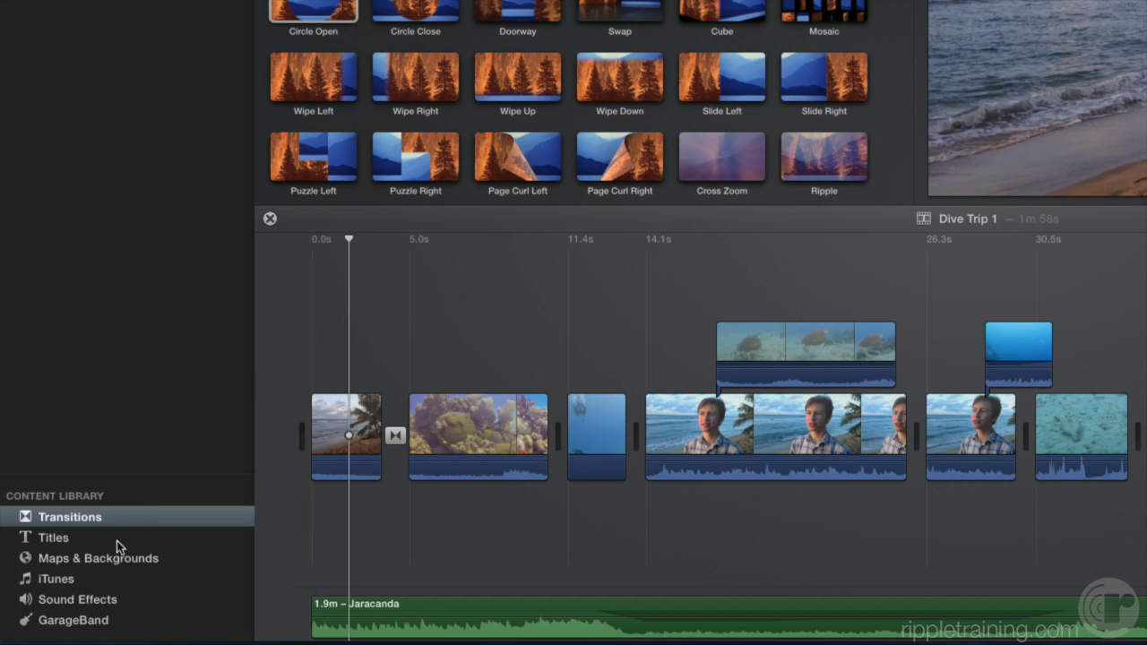
{"action": "left_click", "coordinate": [76, 541]}
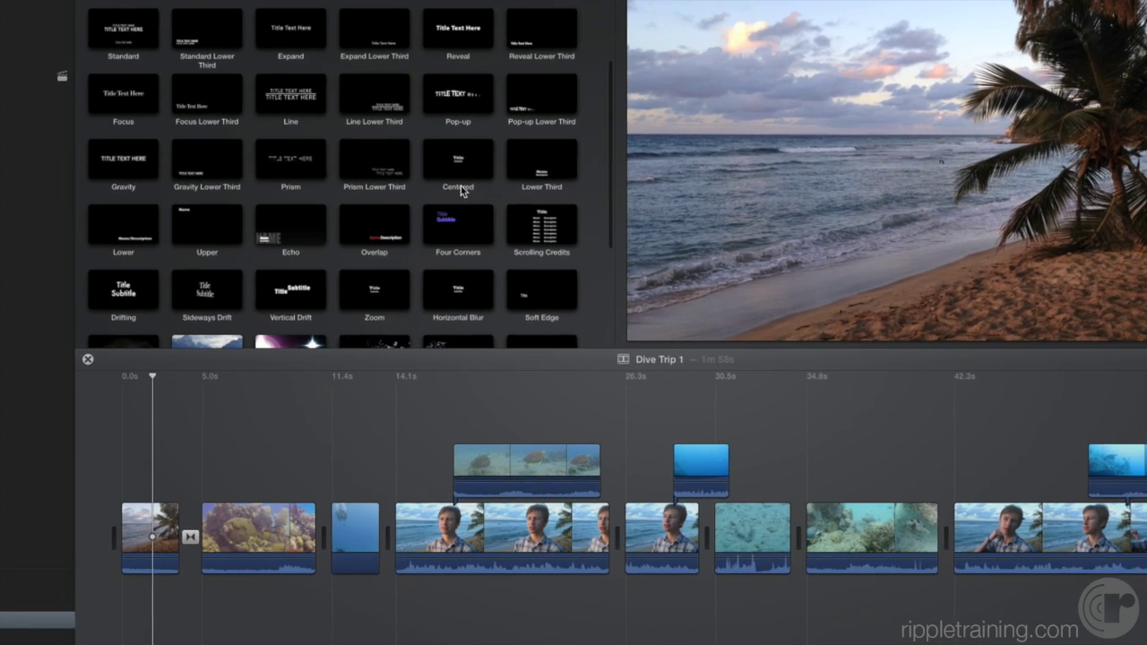
{"action": "scroll", "coordinate": [525, 206], "scroll_direction": "up", "scroll_amount": 2}
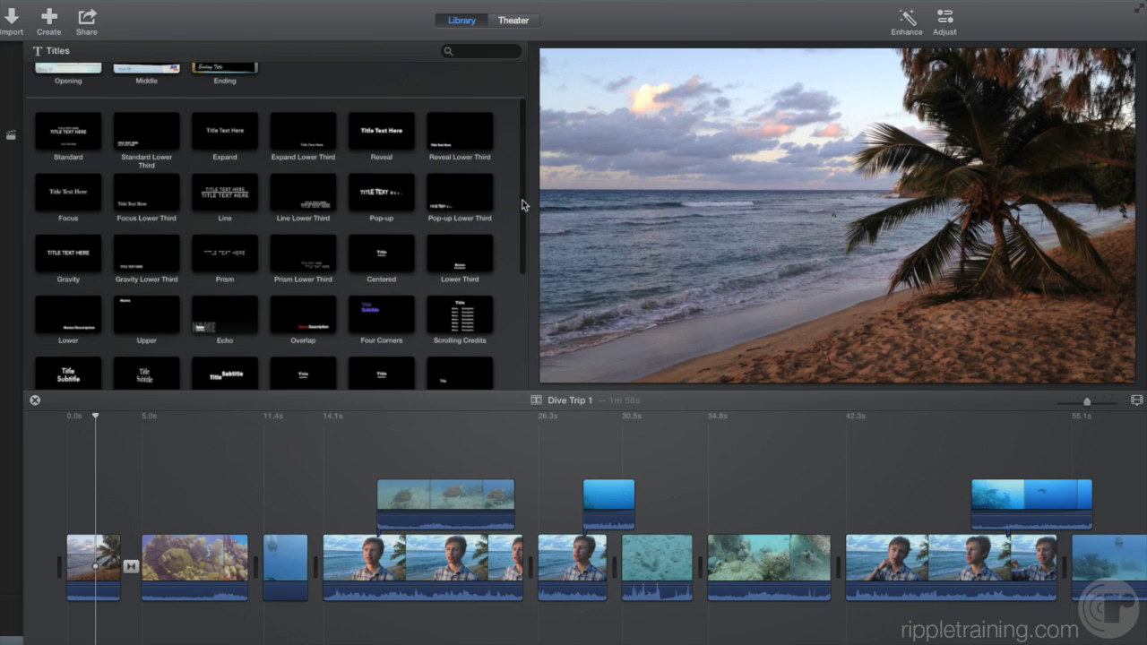
{"action": "scroll", "coordinate": [524, 205], "scroll_direction": "down", "scroll_amount": 2}
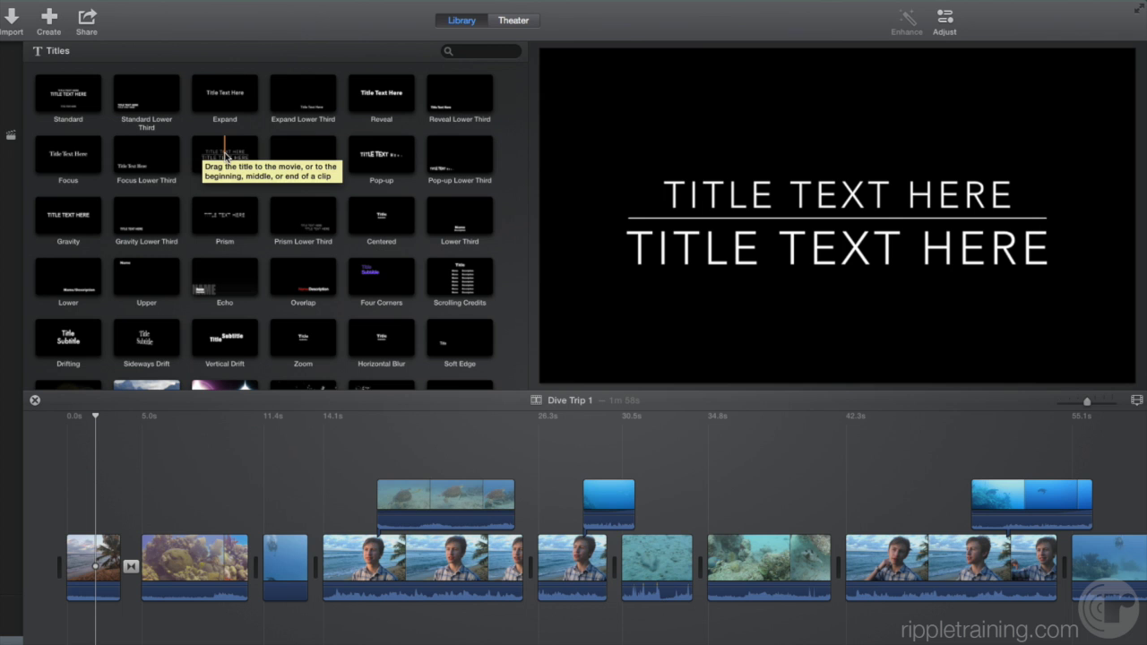
{"action": "left_click", "coordinate": [226, 157]}
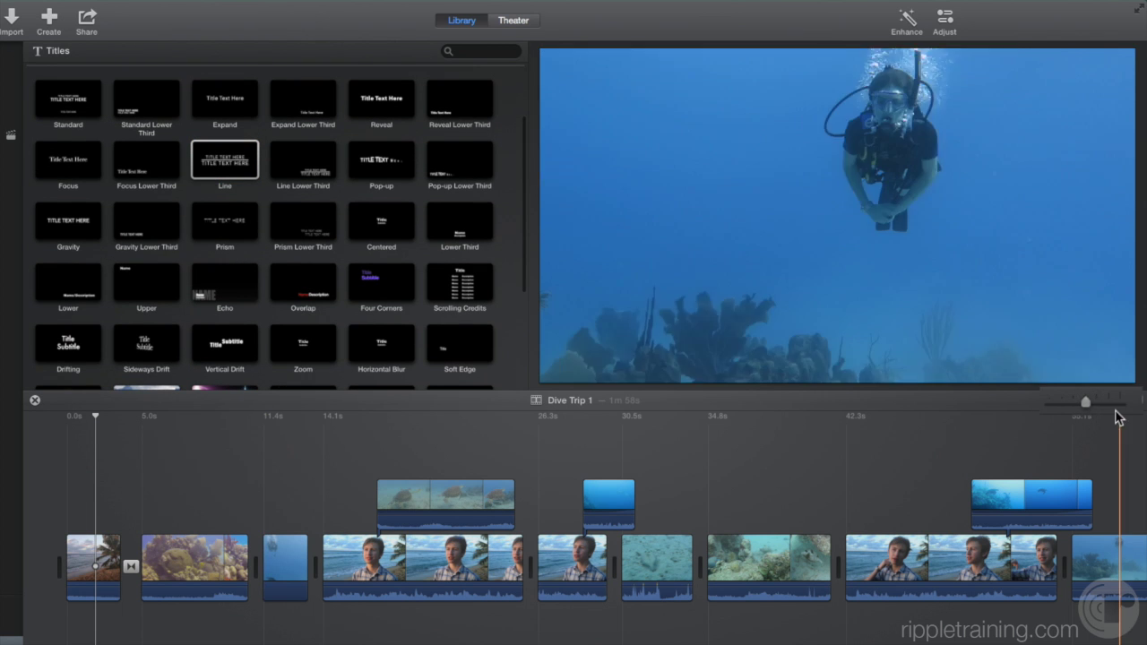
{"action": "mouse_move", "coordinate": [1083, 406]}
{"action": "left_mouse_down"}
{"action": "mouse_move", "coordinate": [1107, 407]}
{"action": "mouse_move", "coordinate": [1099, 403]}
{"action": "left_mouse_up"}
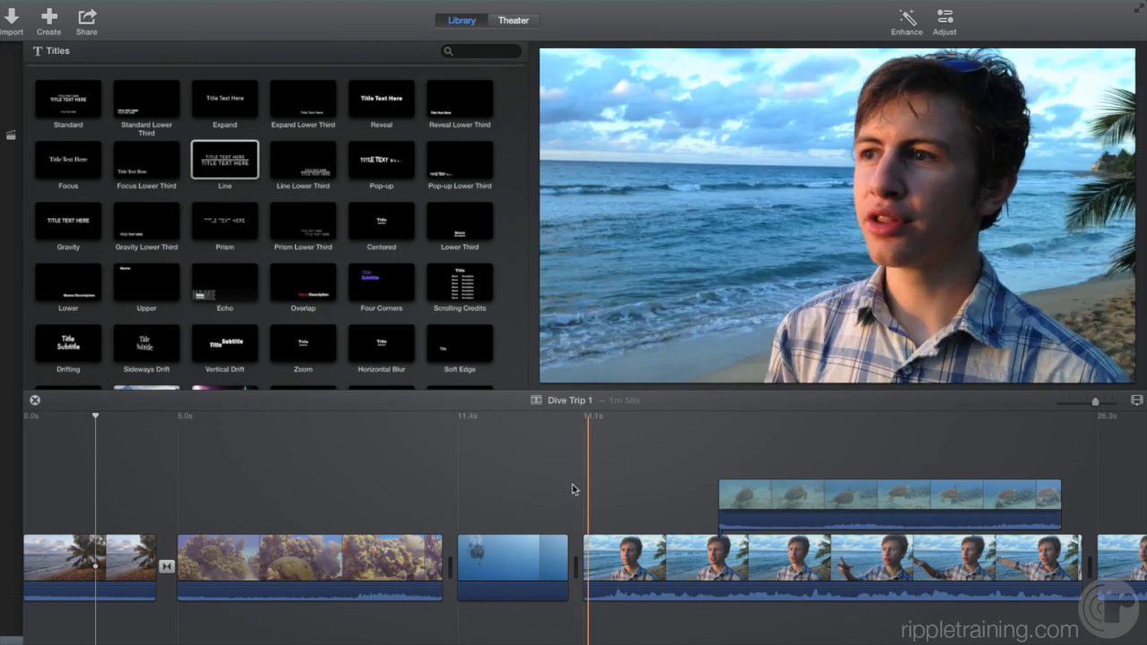
{"action": "scroll", "coordinate": [327, 408], "scroll_direction": "left", "scroll_amount": 2}
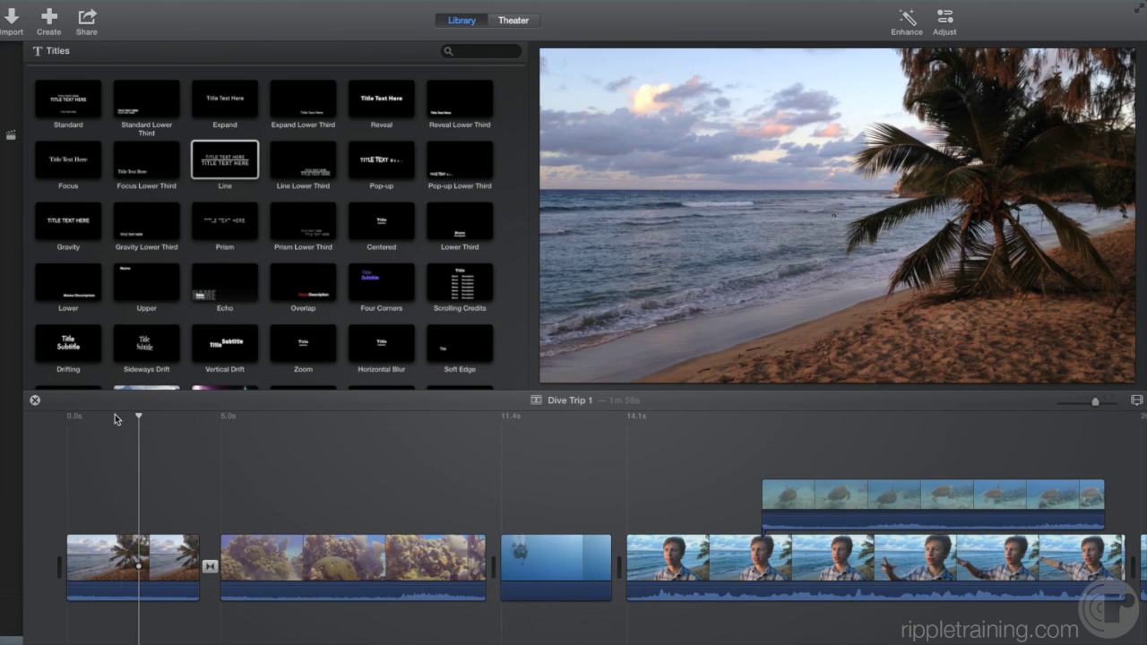
- Add a Line title, preview it, move it above the beach clip, and trim it to 3.2 seconds
{"action": "left_click_drag", "start_coordinate": [216, 162], "coordinate": [38, 543]}
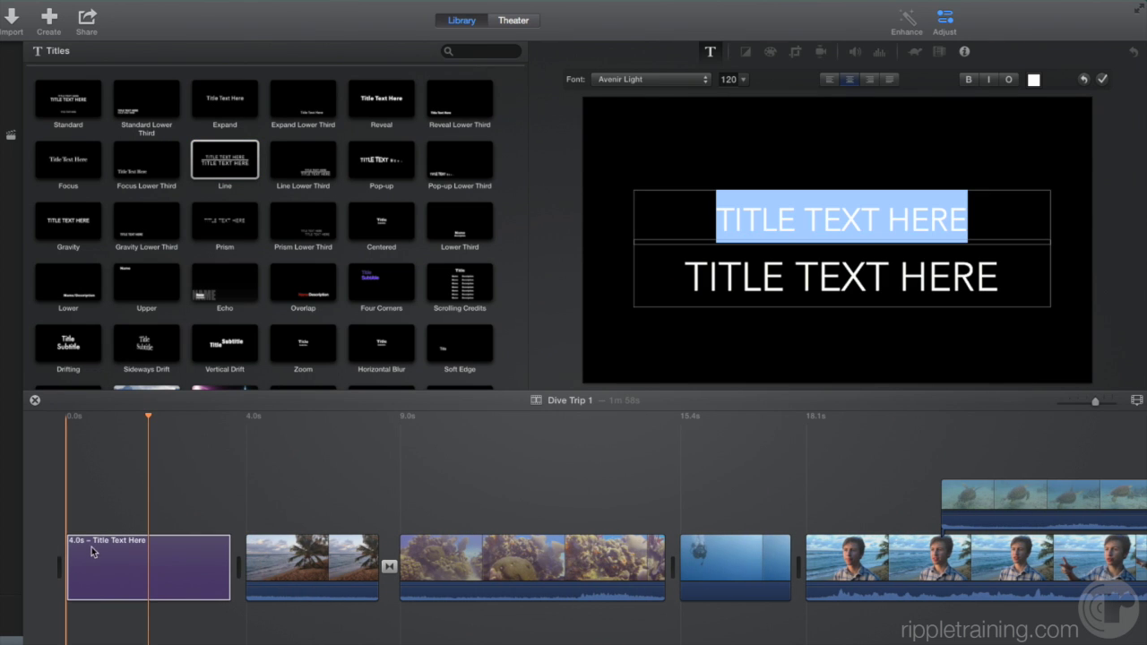
{"action": "left_click", "coordinate": [68, 418]}
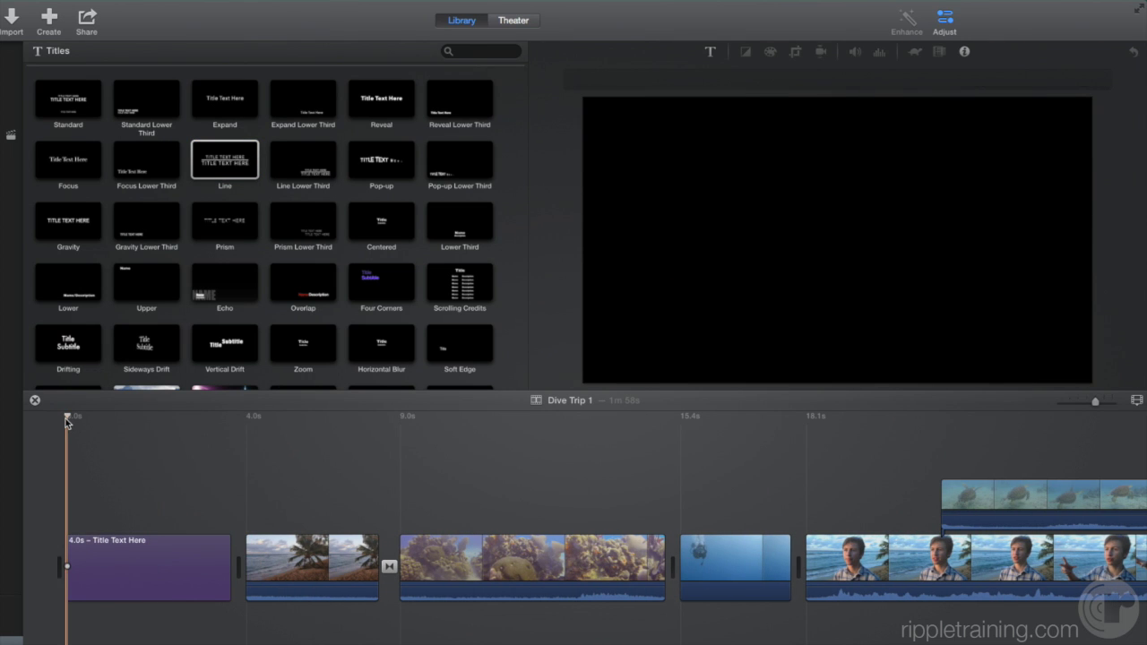
{"action": "key", "text": "space"}
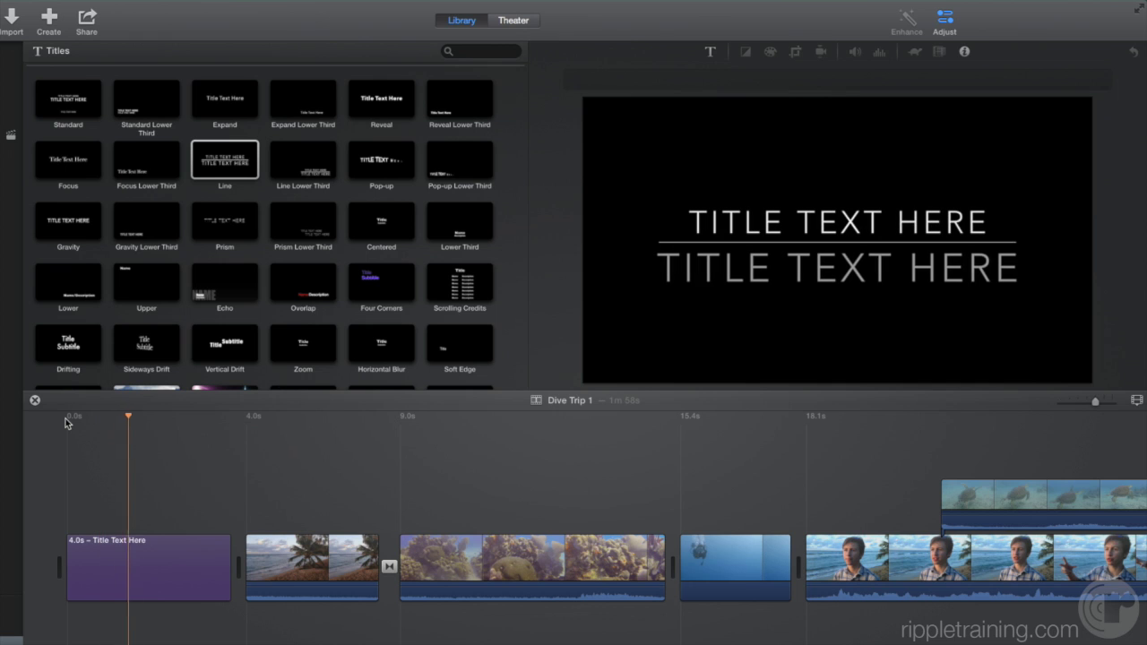
{"action": "key", "text": "space"}
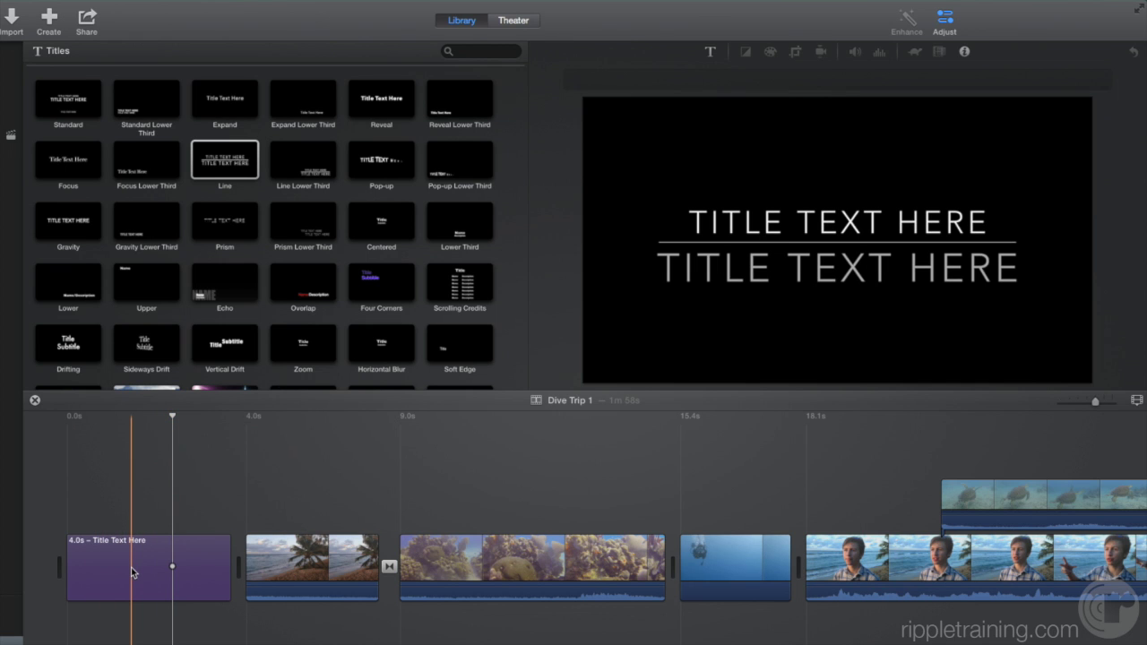
{"action": "left_click_drag", "start_coordinate": [132, 572], "coordinate": [112, 502]}
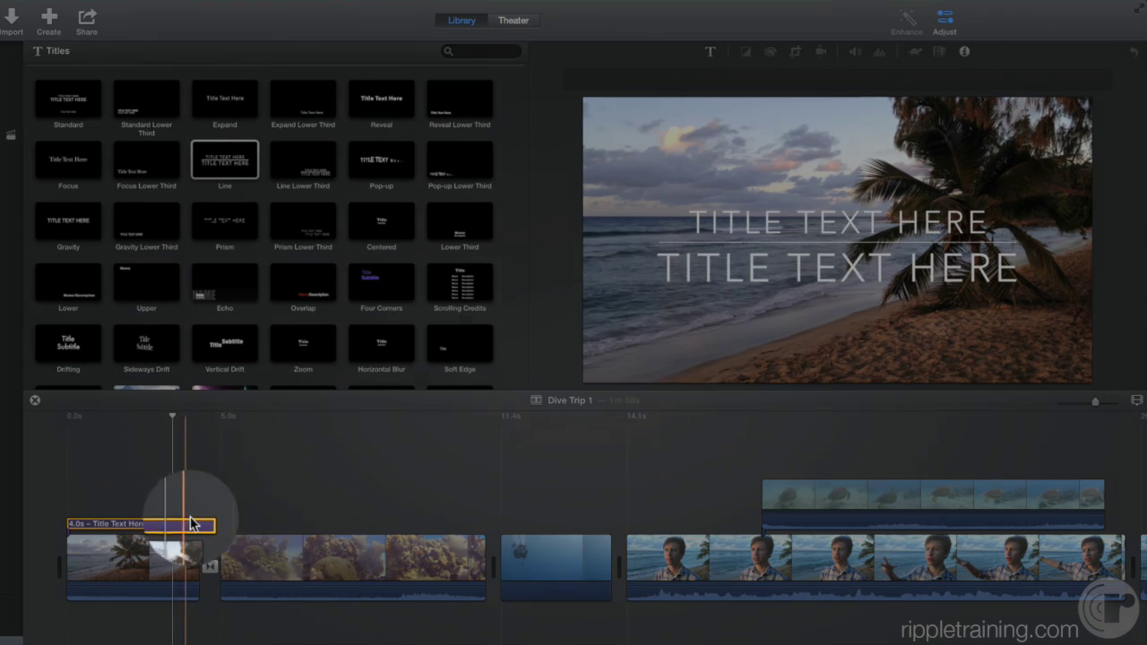
{"action": "left_click_drag", "start_coordinate": [207, 524], "coordinate": [199, 529]}
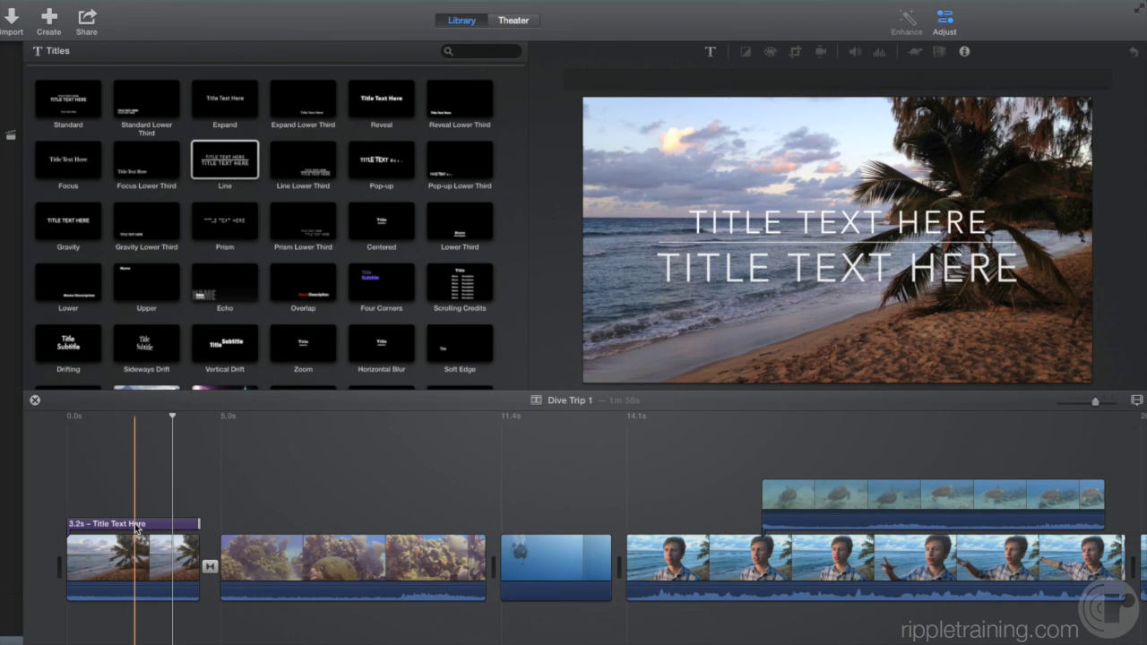
- Type ST. CROIX on the title's first line and the diver's first-dive caption on the second
{"action": "double_click", "coordinate": [136, 527]}
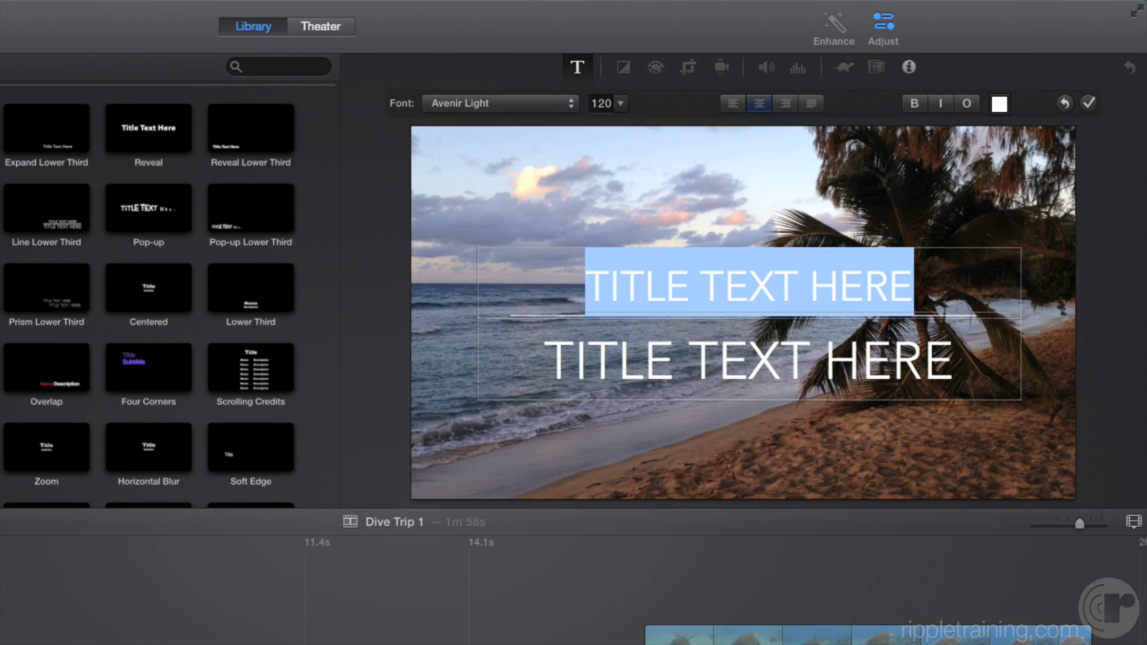
{"action": "type", "text": "ST. CR"}
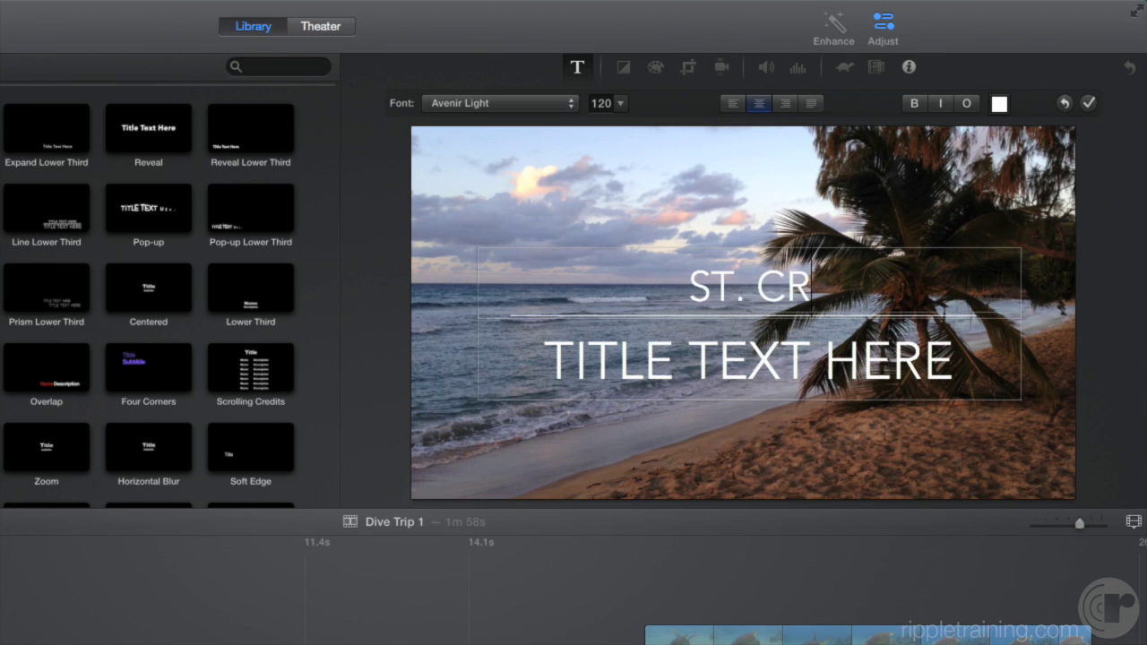
{"action": "type", "text": "OIX"}
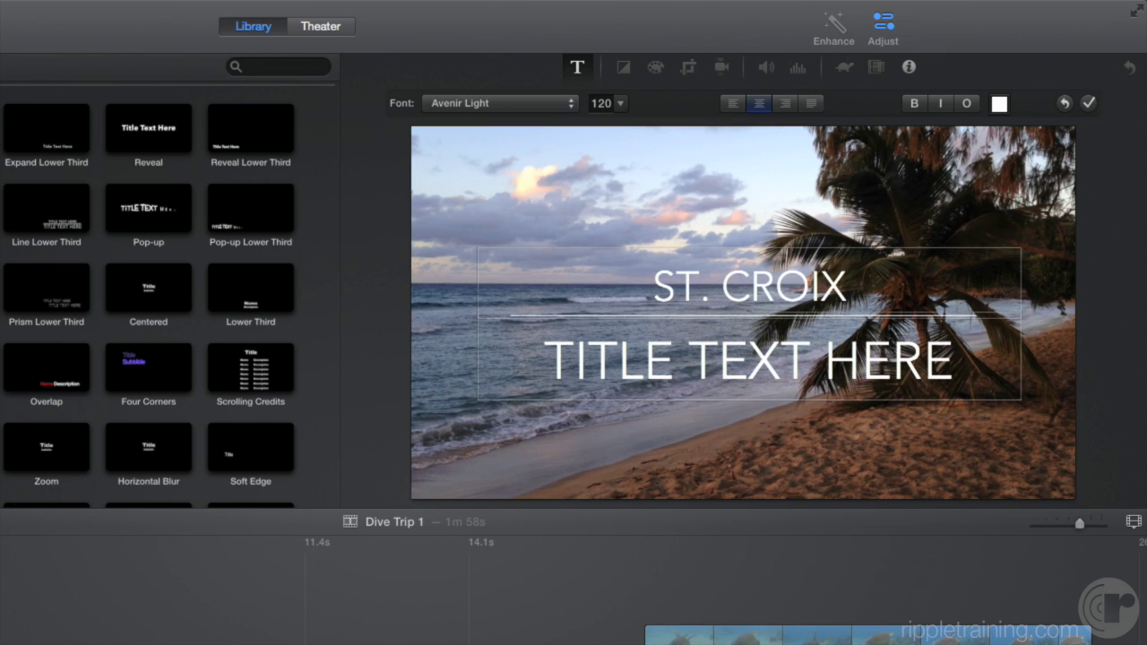
{"action": "key", "text": "Tab"}
{"action": "type", "text": "ZI"}
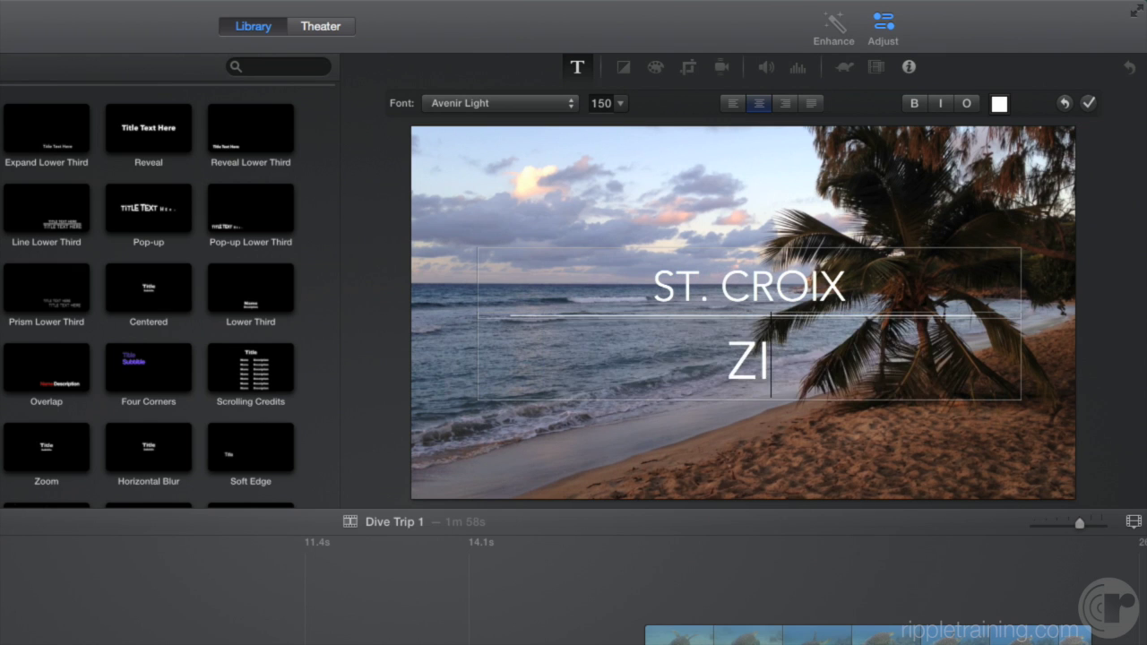
{"action": "type", "text": "ON'S FIRST DIVE"}
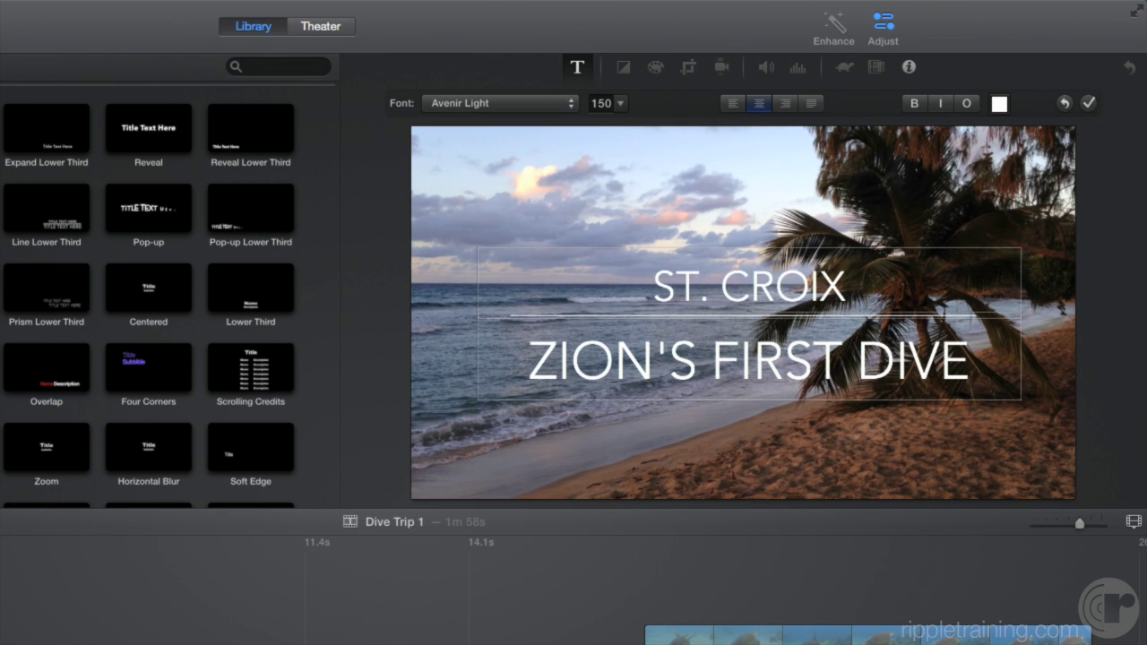
- Set the title font to Futura Condensed Medium at size 190, leaving bold, italic and outline off
{"action": "left_click", "coordinate": [568, 105]}
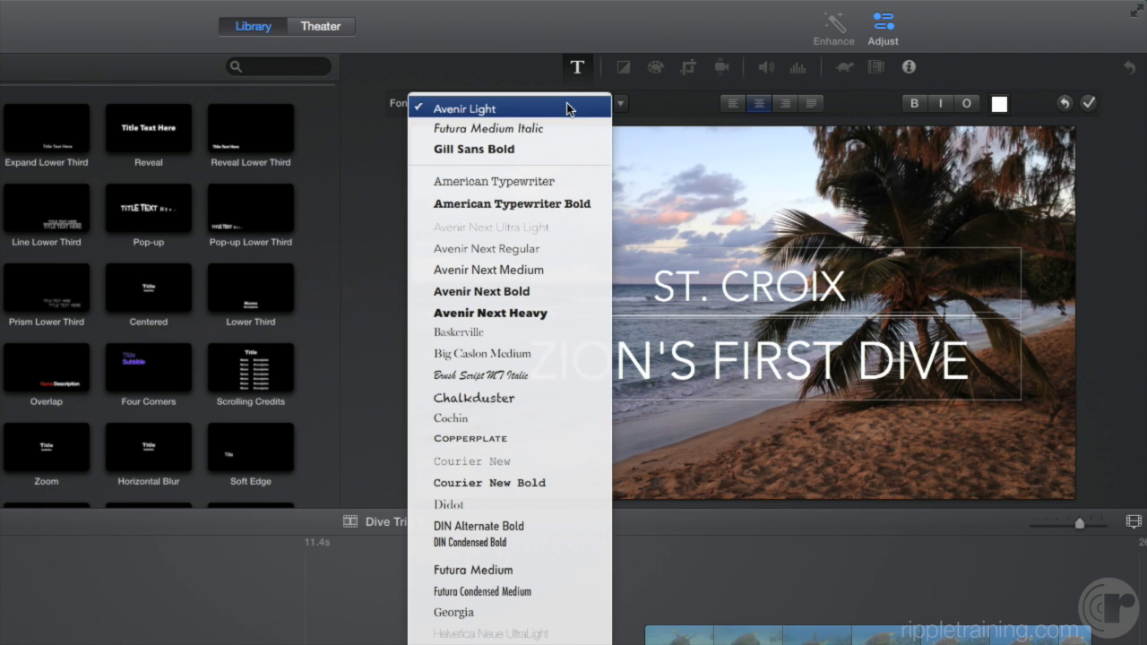
{"action": "left_click", "coordinate": [471, 591]}
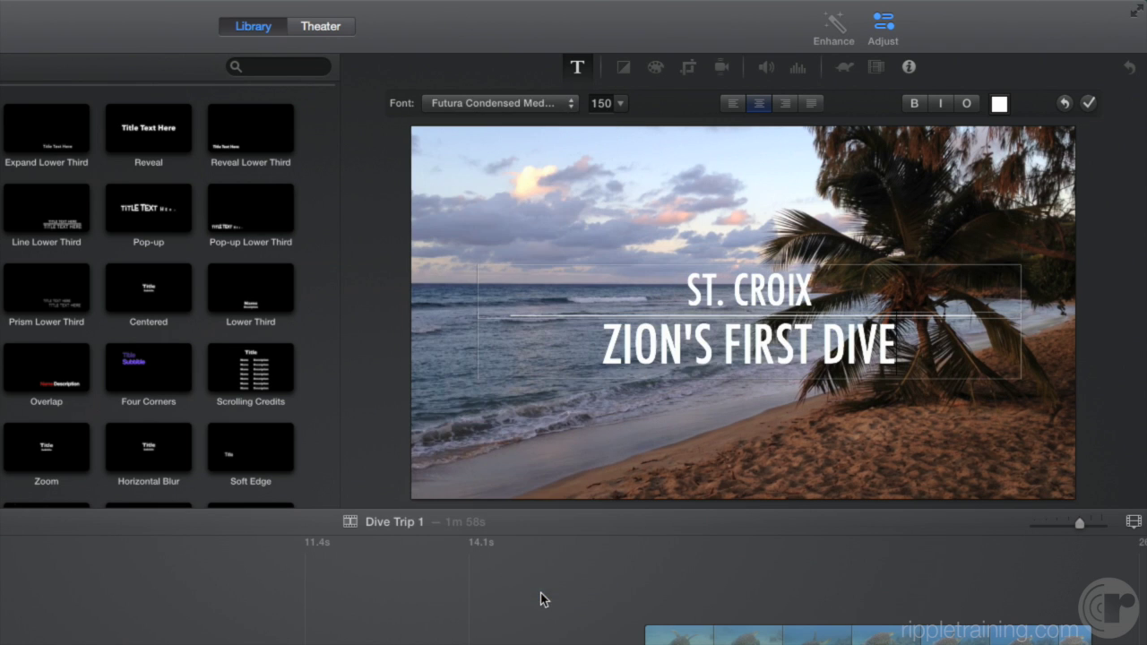
{"action": "left_click", "coordinate": [619, 106]}
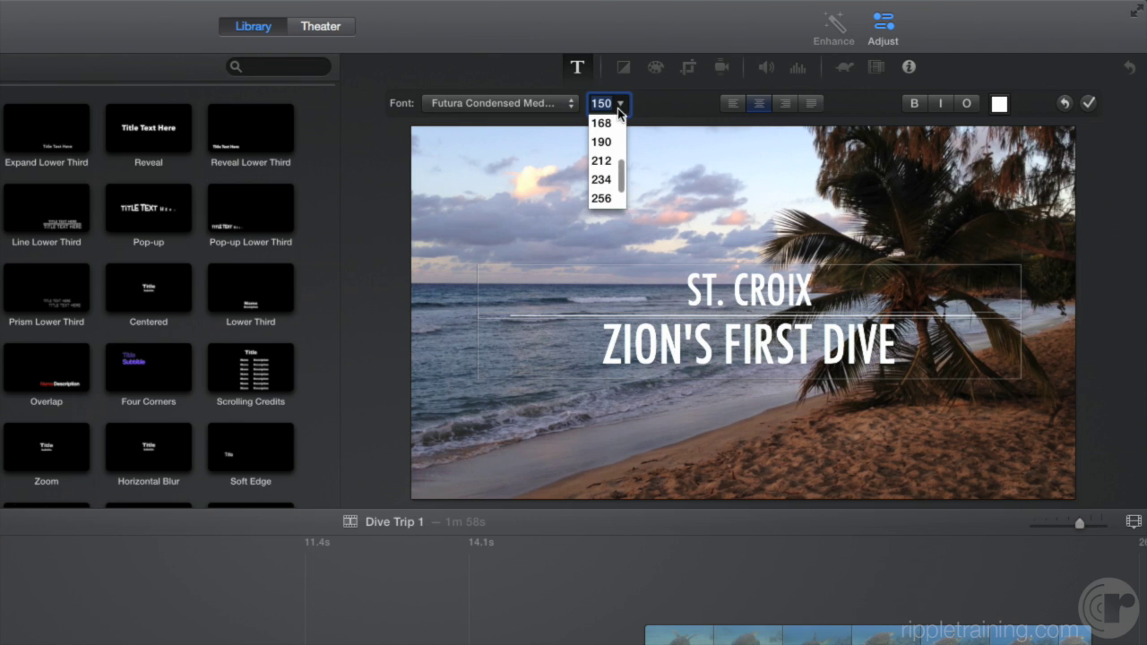
{"action": "left_click", "coordinate": [601, 141]}
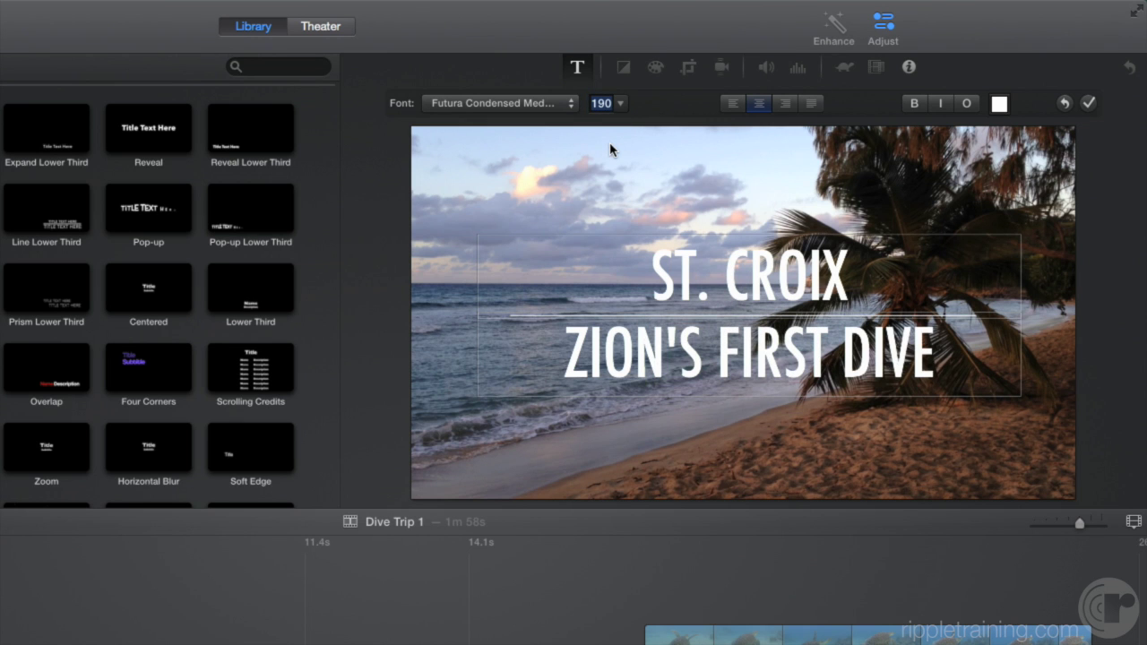
{"action": "left_click", "coordinate": [915, 104]}
{"action": "left_click", "coordinate": [915, 104]}
{"action": "left_click", "coordinate": [940, 104]}
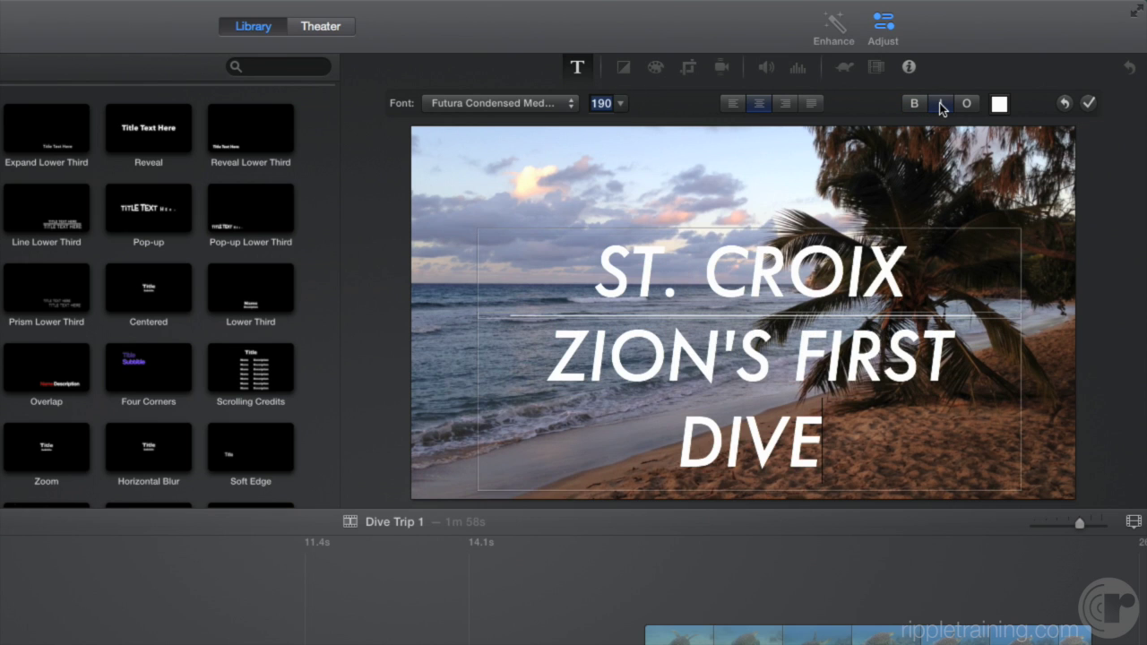
{"action": "left_click", "coordinate": [940, 104]}
{"action": "left_click", "coordinate": [968, 105]}
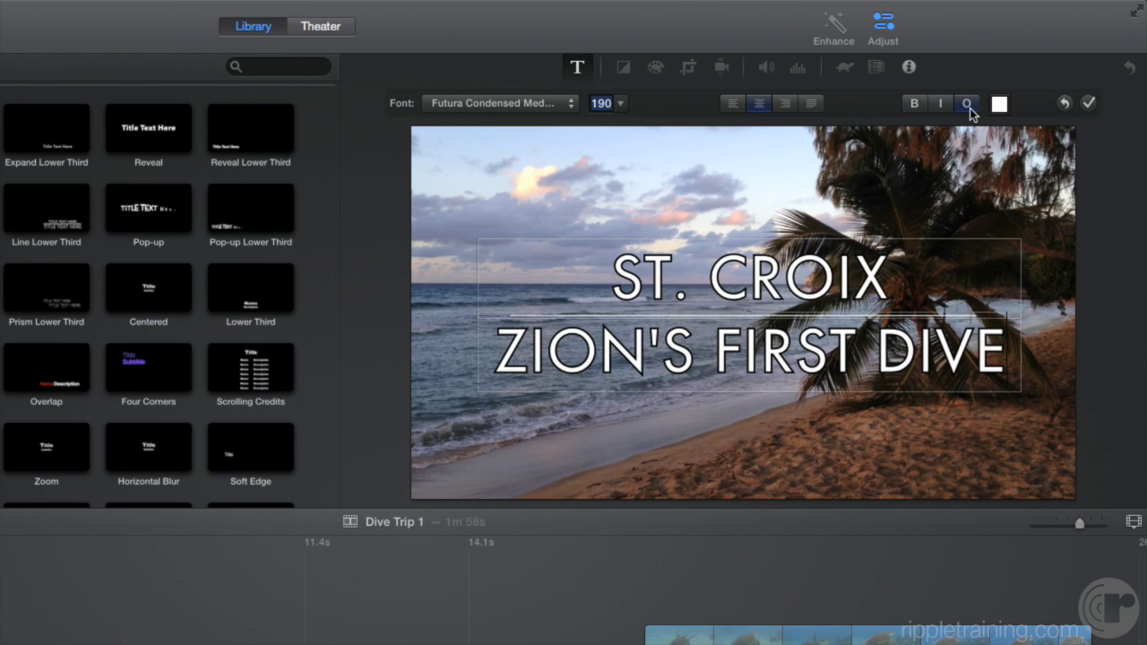
{"action": "left_click", "coordinate": [968, 105]}
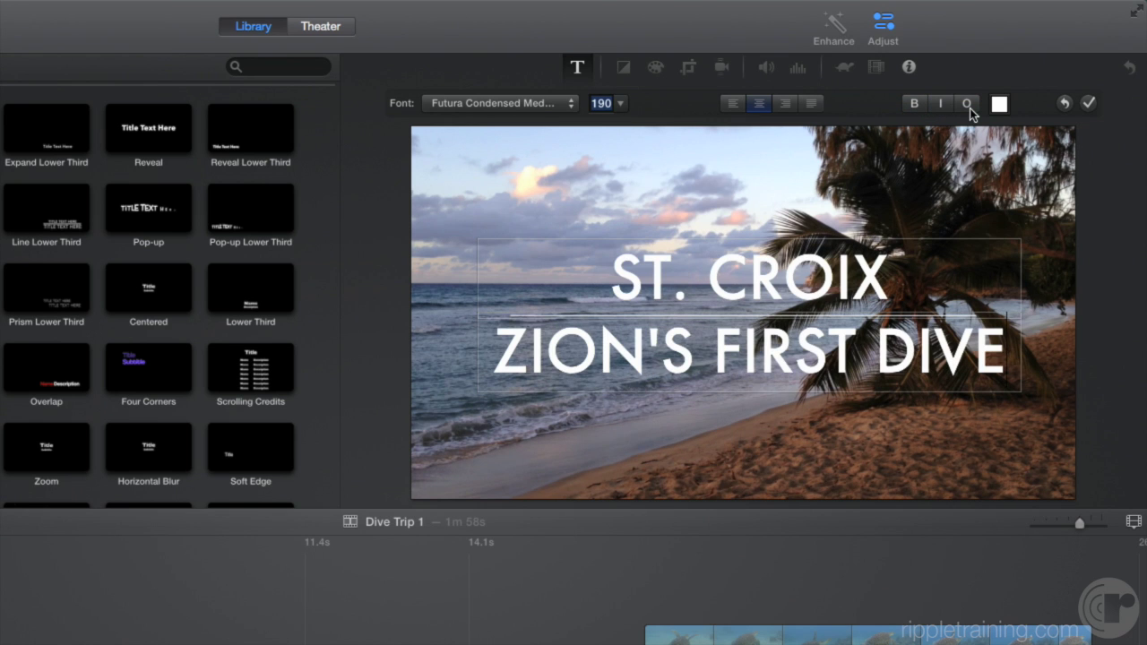
- Colour the title text yellow and apply the formatting
{"action": "left_click", "coordinate": [999, 104]}
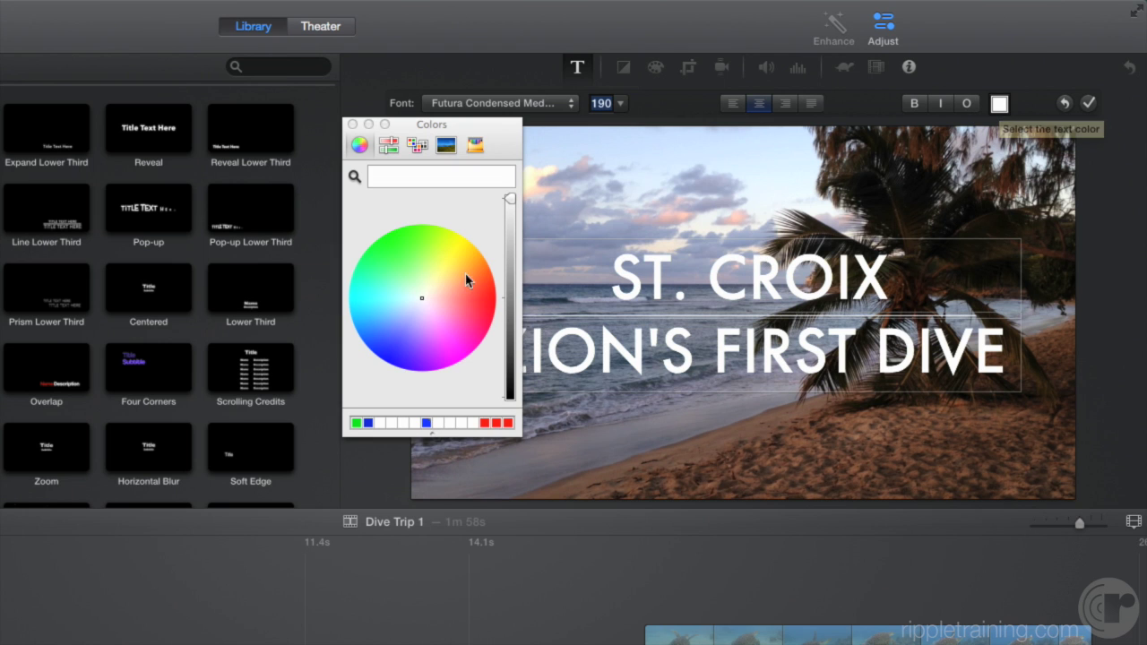
{"action": "left_click", "coordinate": [422, 285]}
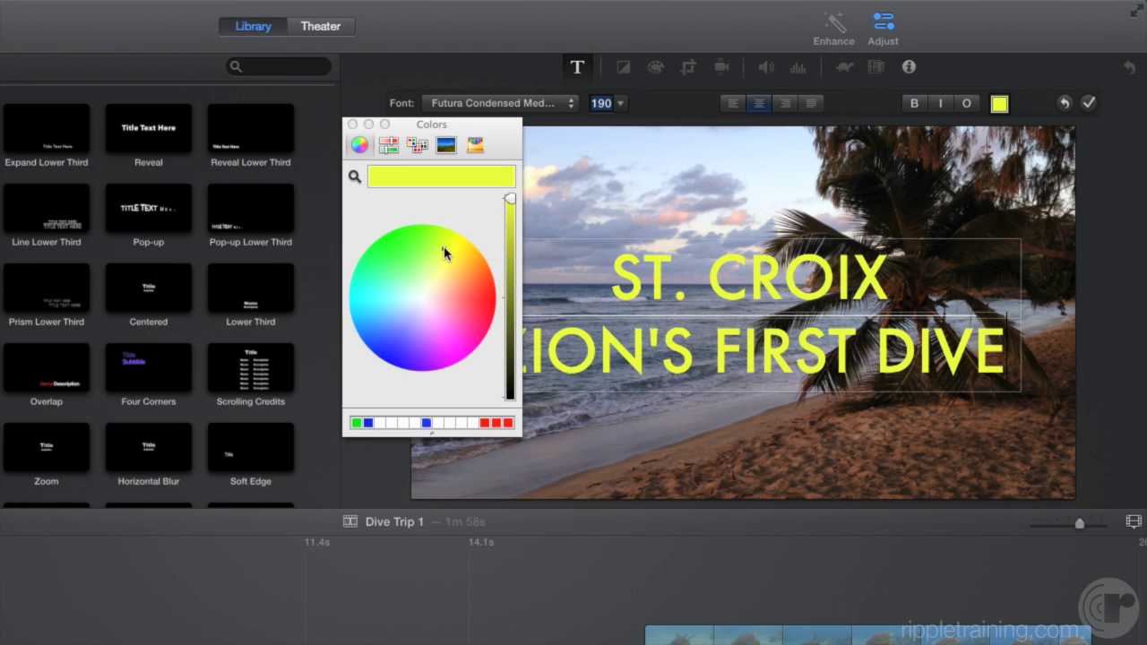
{"action": "left_click", "coordinate": [352, 125]}
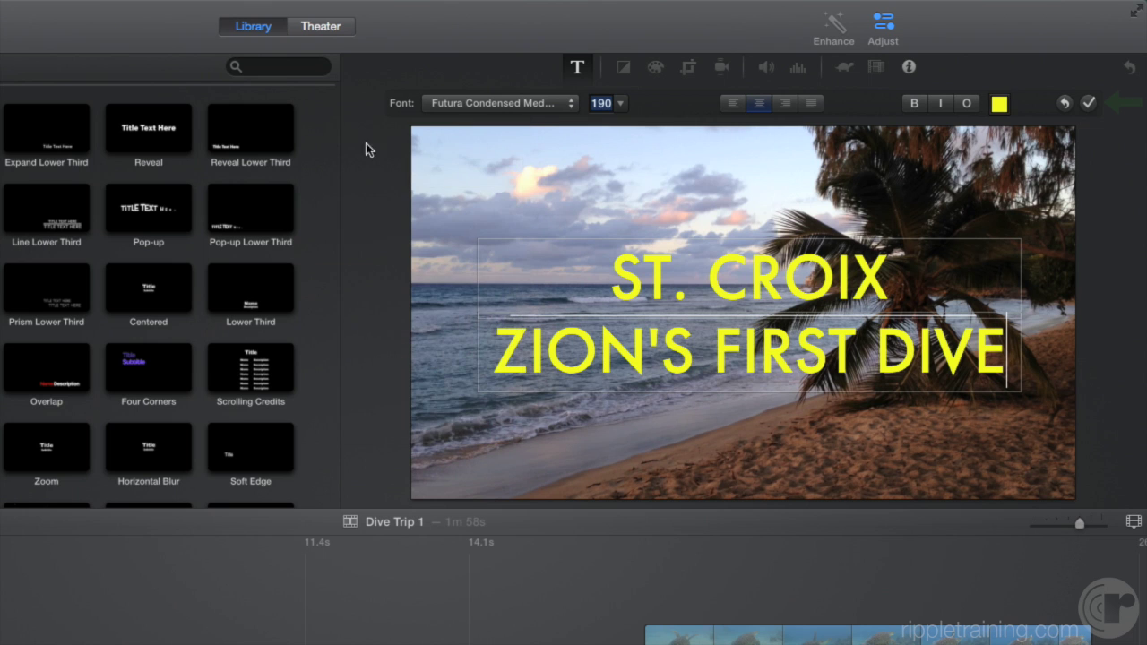
{"action": "left_click", "coordinate": [1088, 103]}
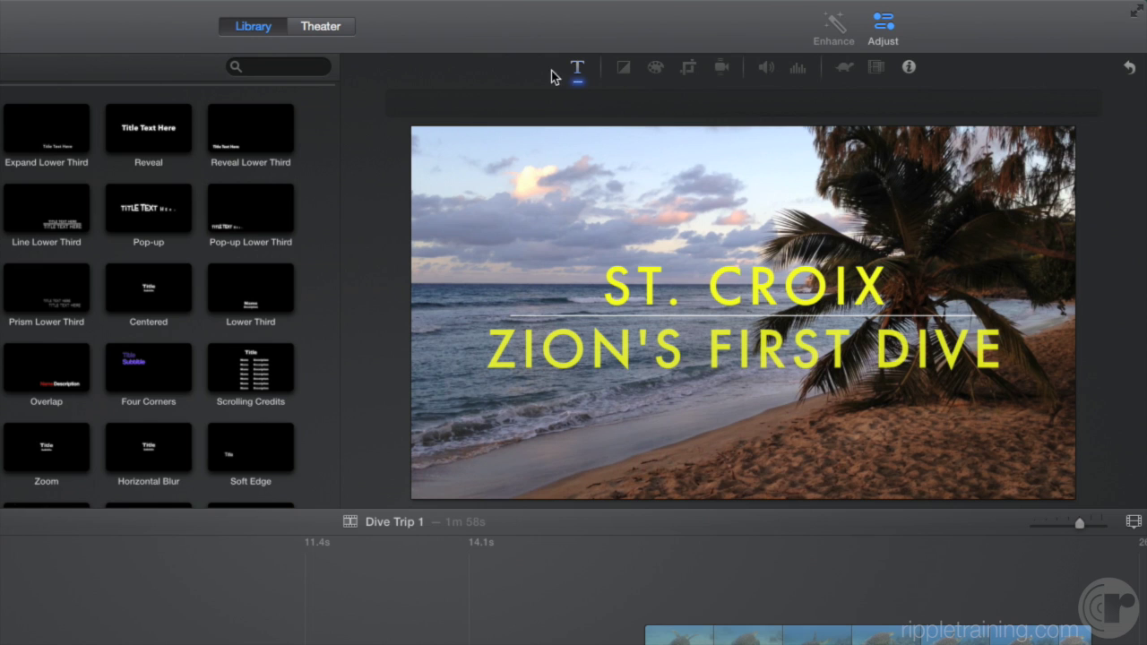
- Recolour the title's second line white, keeping ST. CROIX yellow, and apply the change
{"action": "left_click", "coordinate": [578, 70]}
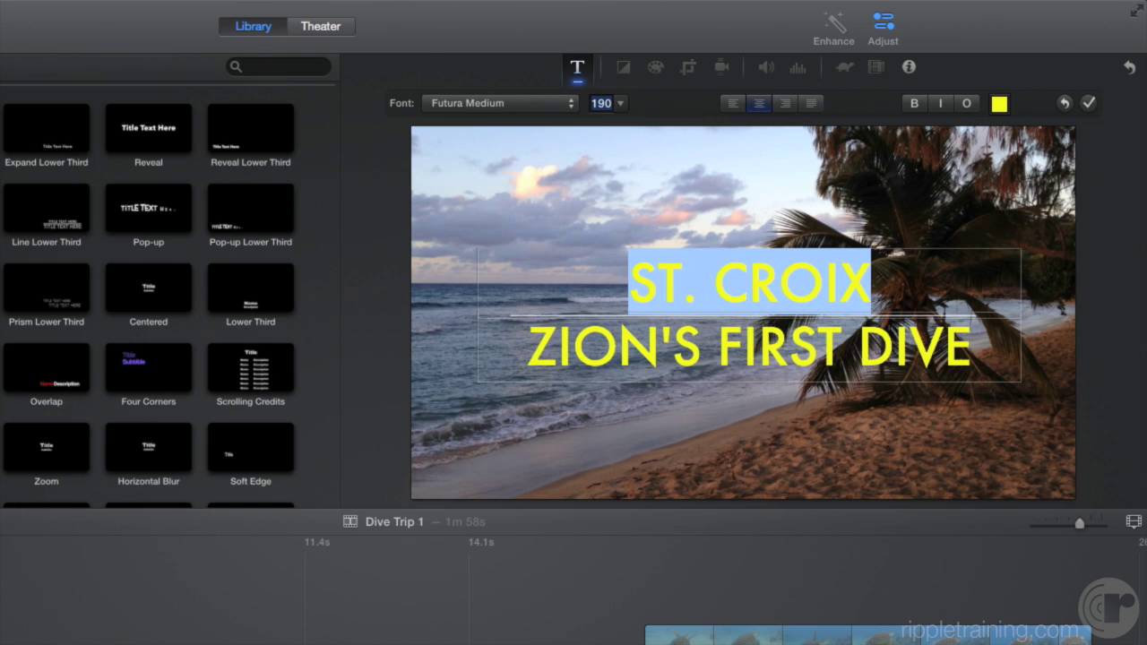
{"action": "key", "text": "Tab"}
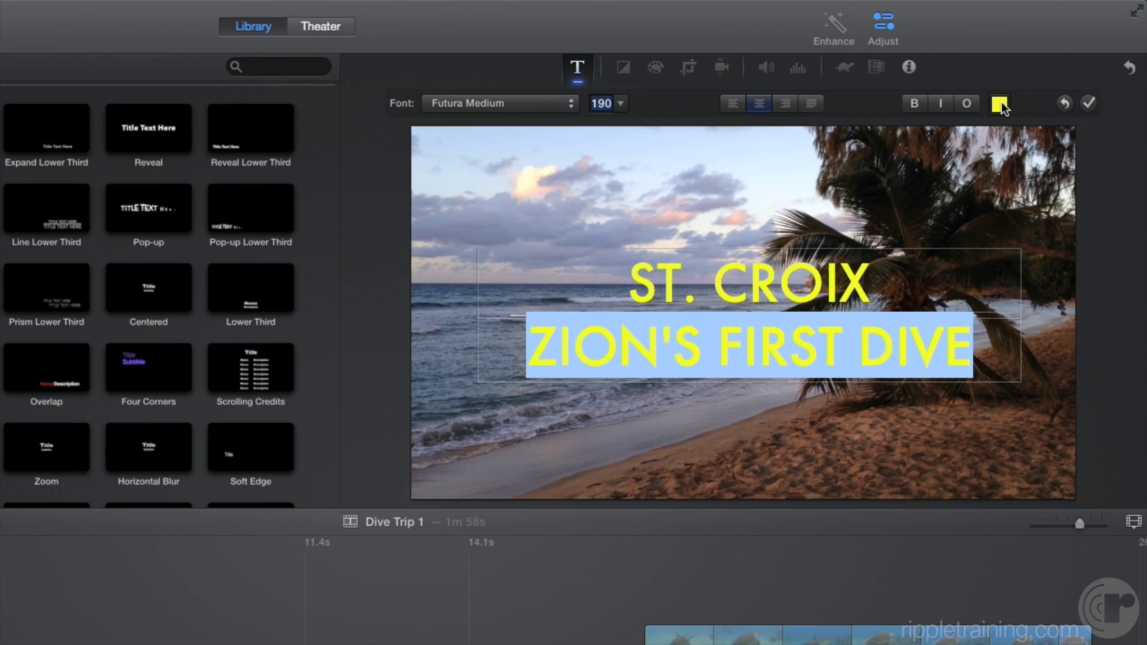
{"action": "left_click", "coordinate": [999, 104]}
{"action": "left_click_drag", "start_coordinate": [447, 272], "coordinate": [424, 307]}
{"action": "left_click", "coordinate": [352, 125]}
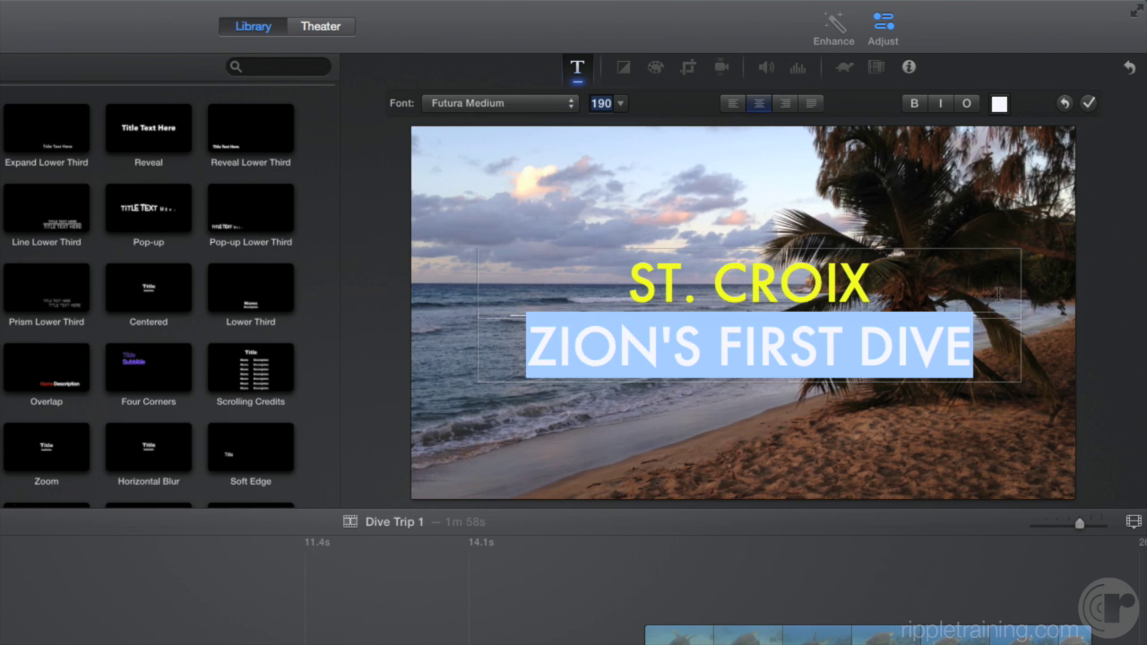
{"action": "left_click", "coordinate": [1089, 104]}
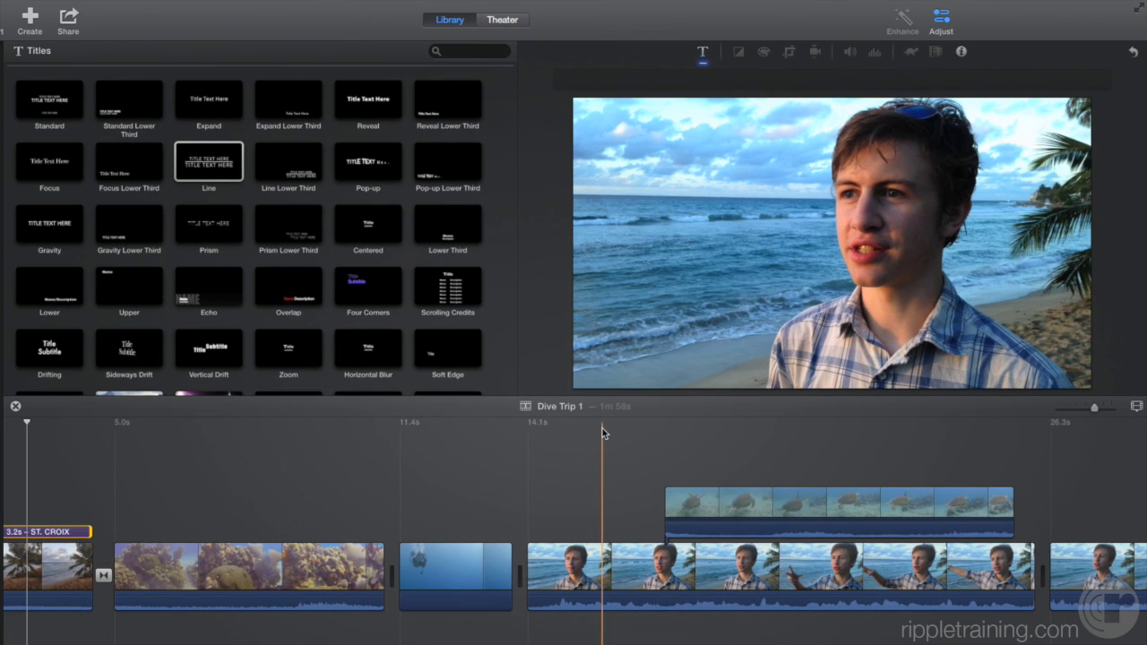
- Add a Line Lower Third over the interview clip and trim it to 3.3 seconds
{"action": "left_click", "coordinate": [540, 479]}
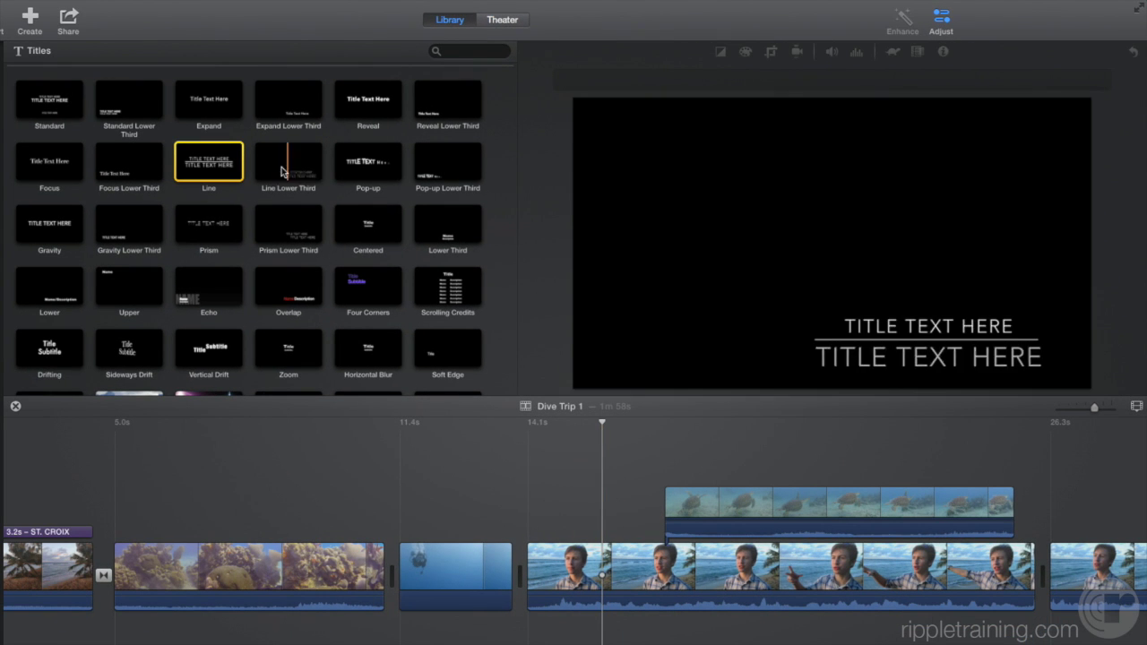
{"action": "left_click_drag", "start_coordinate": [292, 168], "coordinate": [542, 527]}
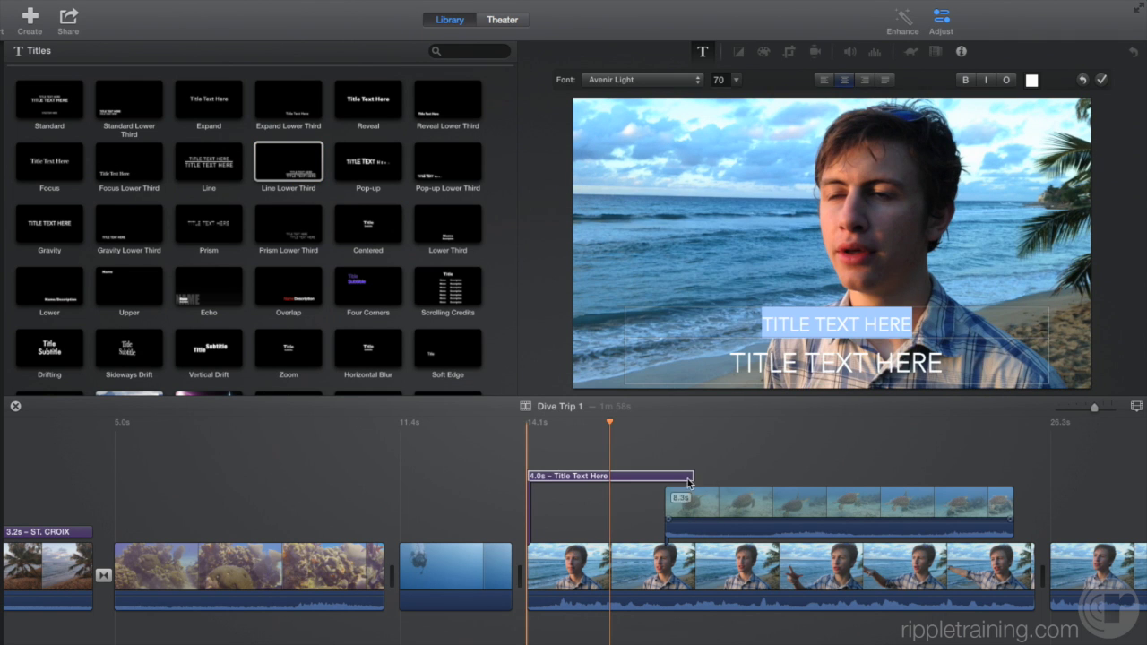
{"action": "left_click_drag", "start_coordinate": [692, 475], "coordinate": [665, 476]}
- Enter the diver's name above FIRST-TIME DIVER in the lower third, apply, and play it back
{"action": "left_click", "coordinate": [591, 537]}
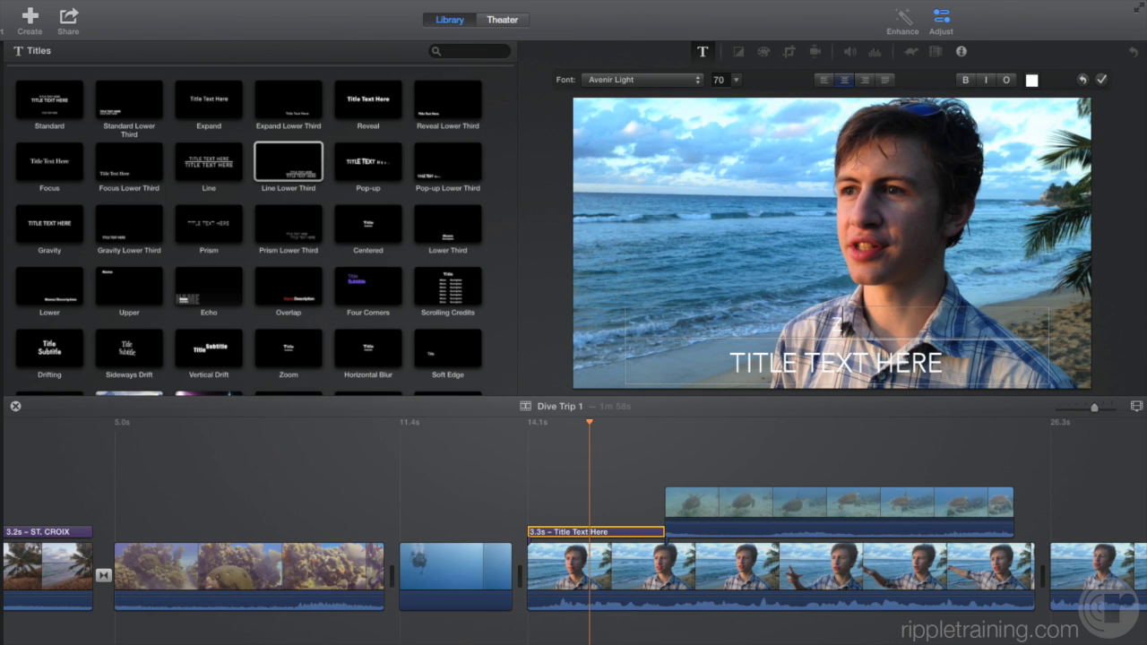
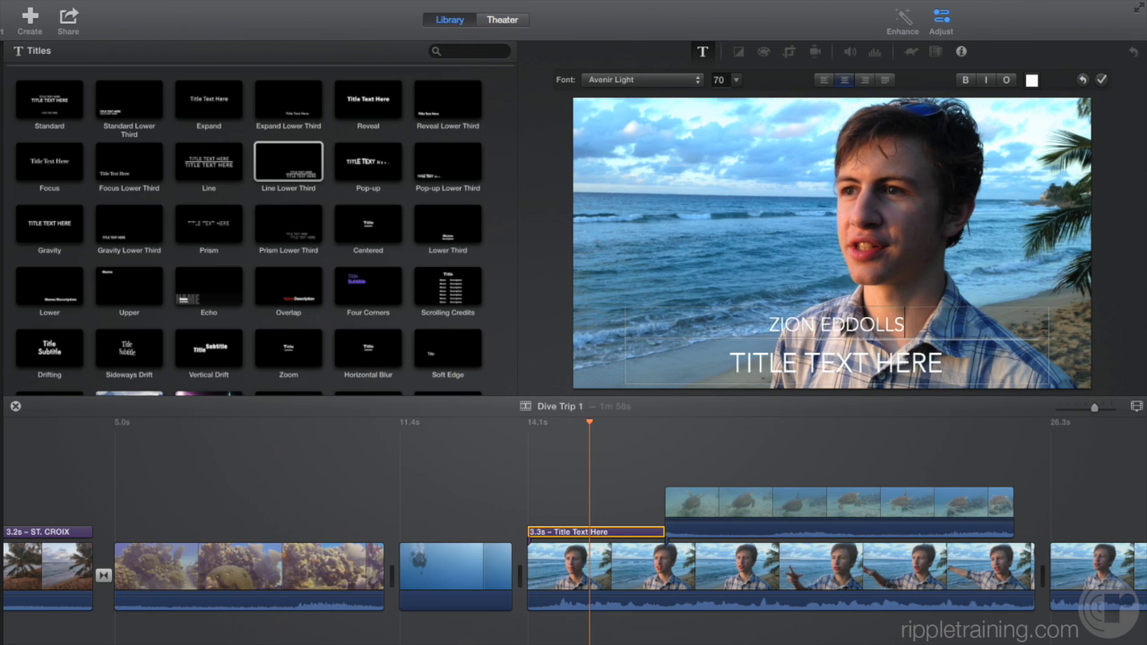
{"action": "key", "text": "Tab"}
{"action": "type", "text": "FIRST-TI"}
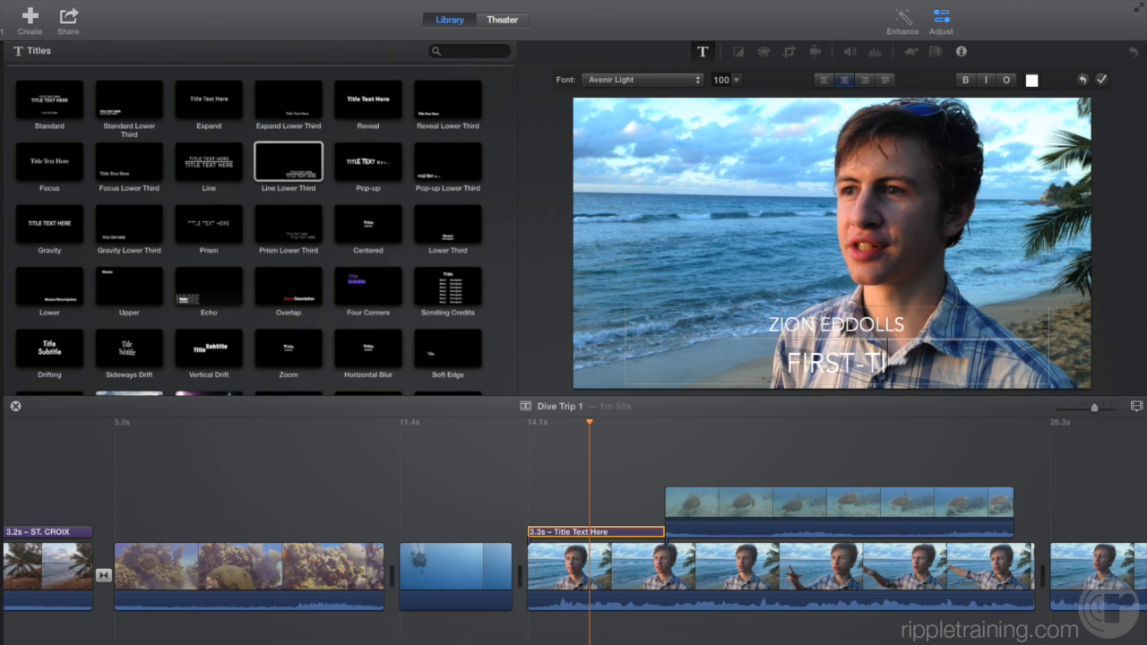
{"action": "type", "text": "ME DIVER"}
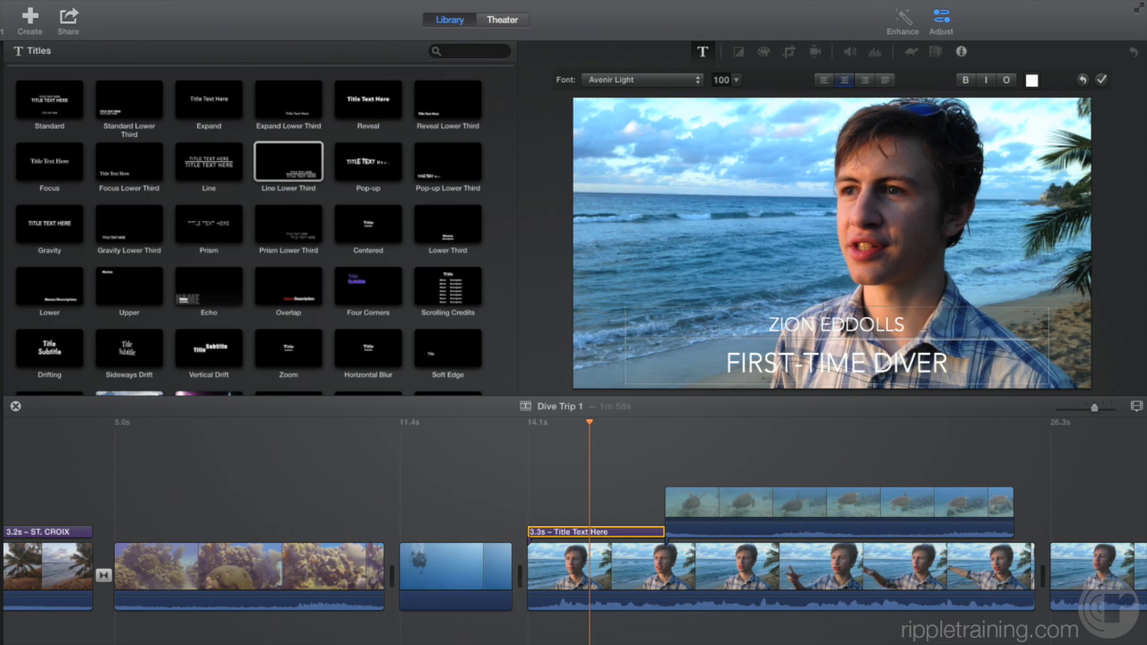
{"action": "left_click", "coordinate": [1103, 80]}
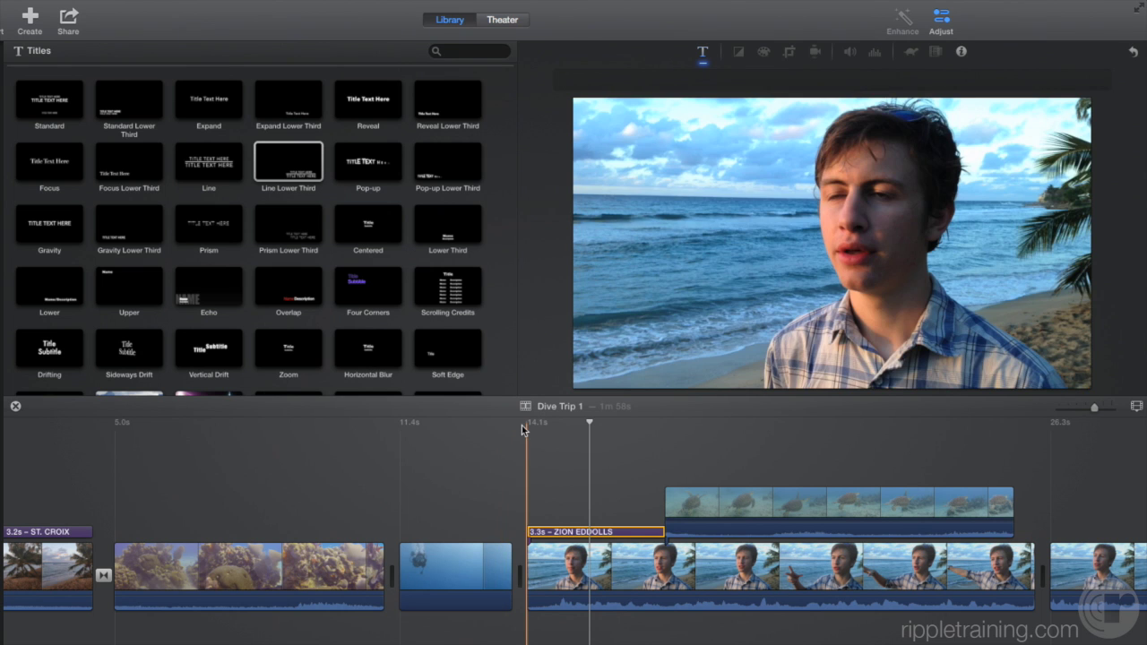
{"action": "left_click", "coordinate": [522, 426]}
{"action": "key", "text": "space"}
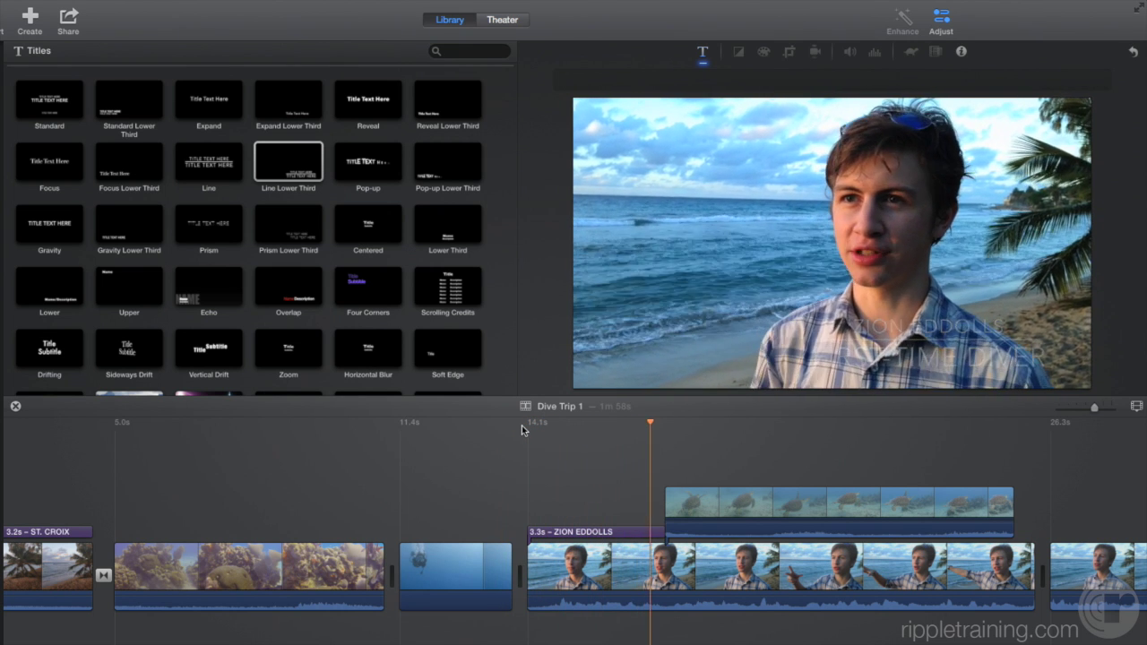
{"action": "key", "text": "space"}
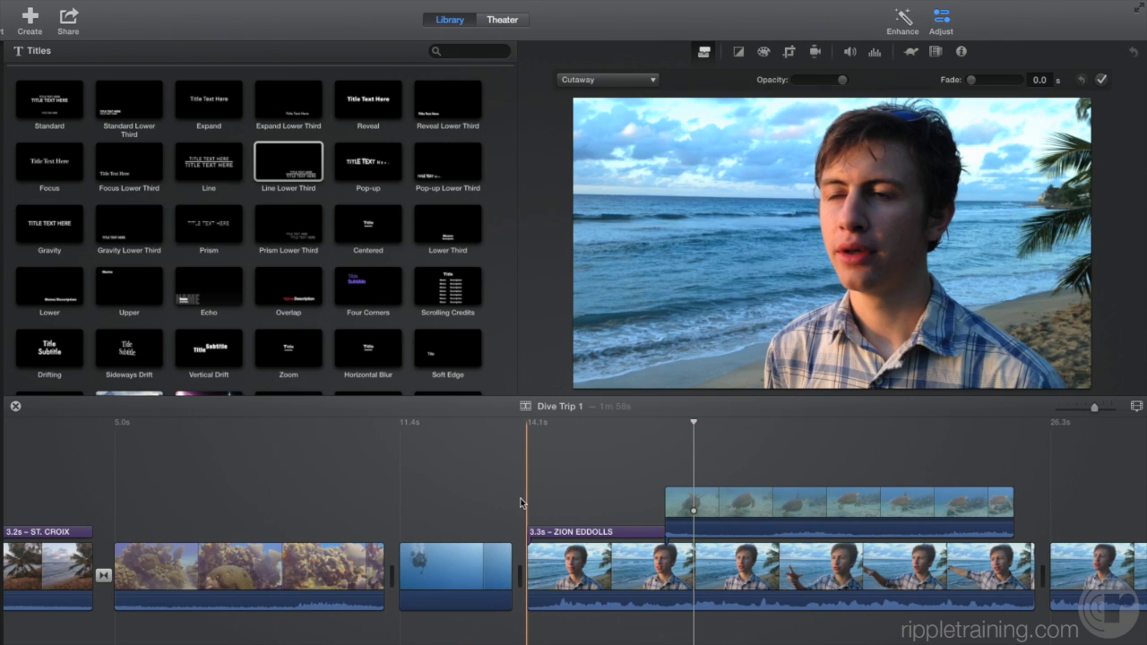
- Add a Scrolling Credits title at the end of the project
{"action": "scroll", "coordinate": [537, 495], "scroll_direction": "right", "scroll_amount": 20}
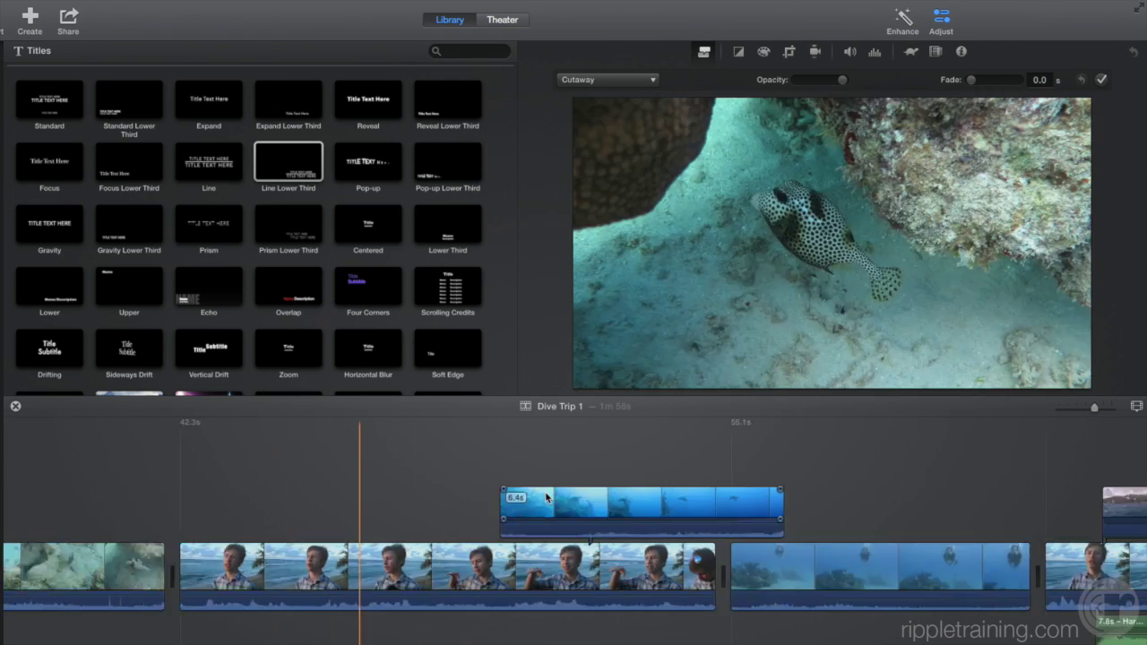
{"action": "scroll", "coordinate": [549, 498], "scroll_direction": "right", "scroll_amount": 20}
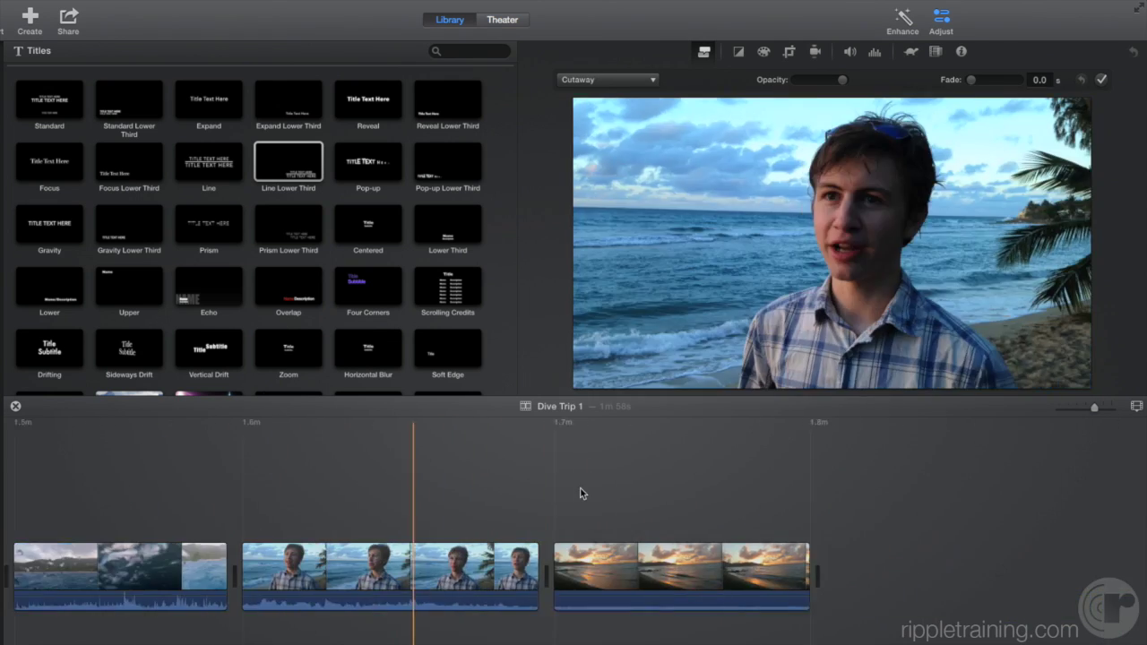
{"action": "left_click", "coordinate": [790, 431]}
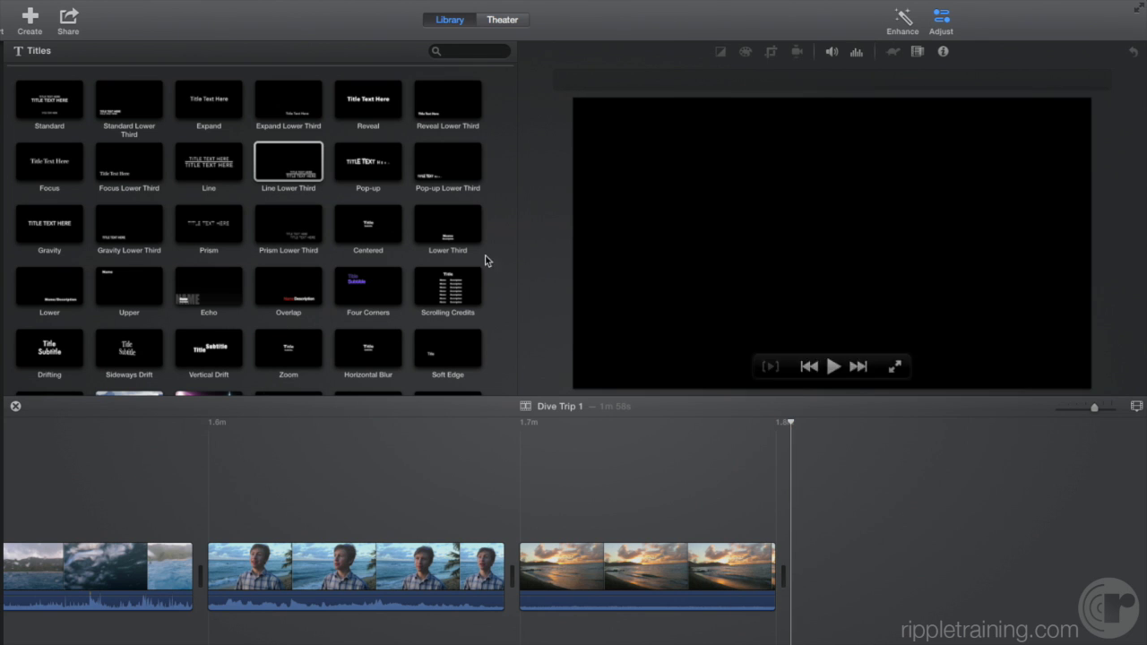
{"action": "left_click", "coordinate": [444, 299]}
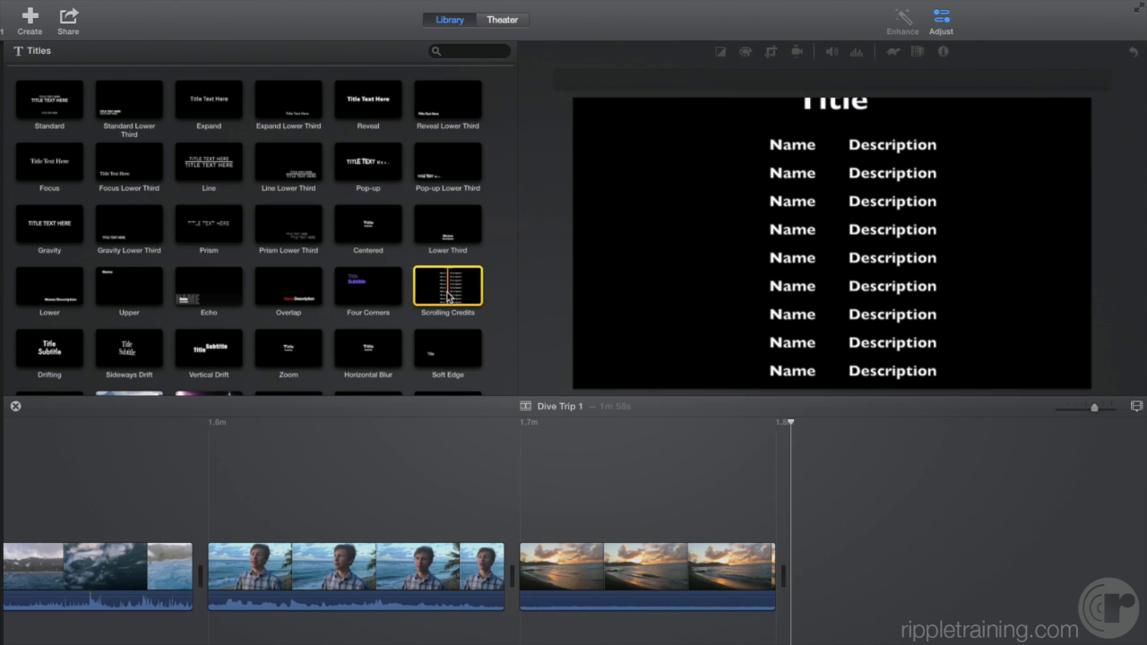
{"action": "double_click", "coordinate": [448, 298]}
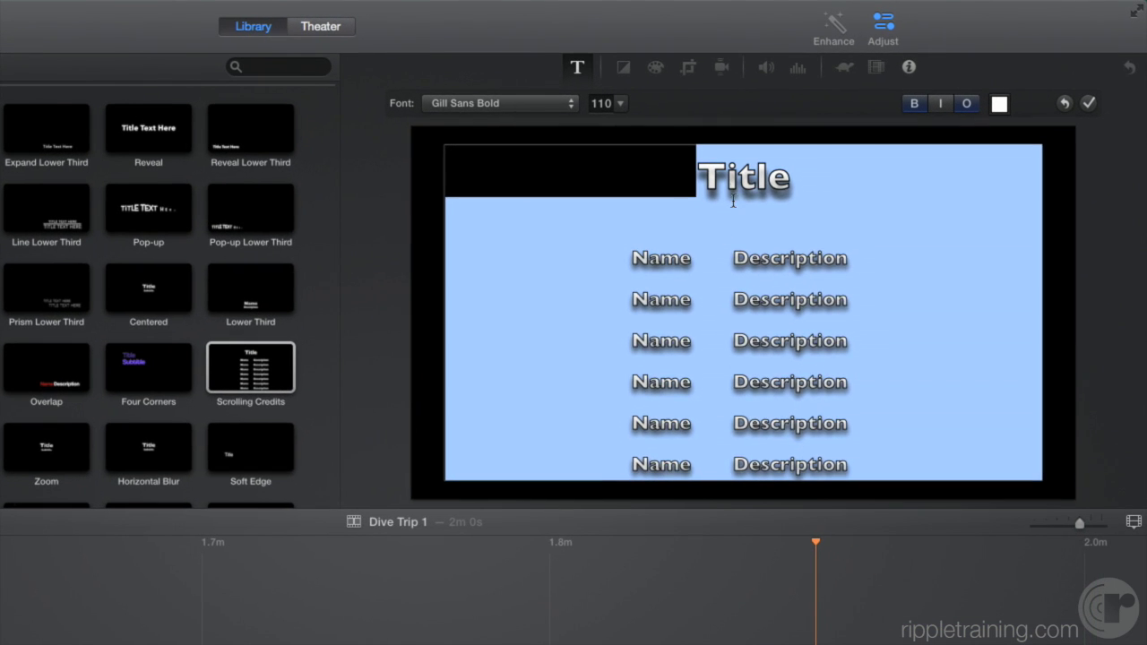
- Retitle the credits 'Credits' with a Director row, delete extra placeholder rows, and trim to 4.9 seconds
{"action": "type", "text": "Credits"}
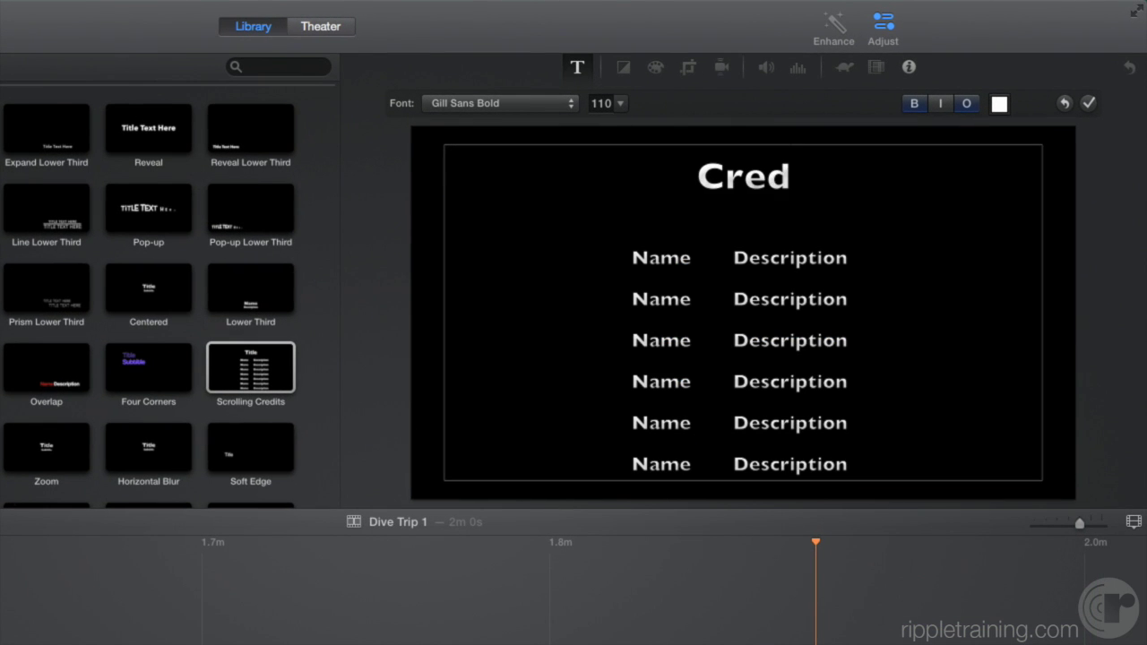
{"action": "double_click", "coordinate": [645, 269]}
{"action": "type", "text": "Director"}
{"action": "double_click", "coordinate": [745, 258]}
{"action": "type", "text": "Steve Martin"}
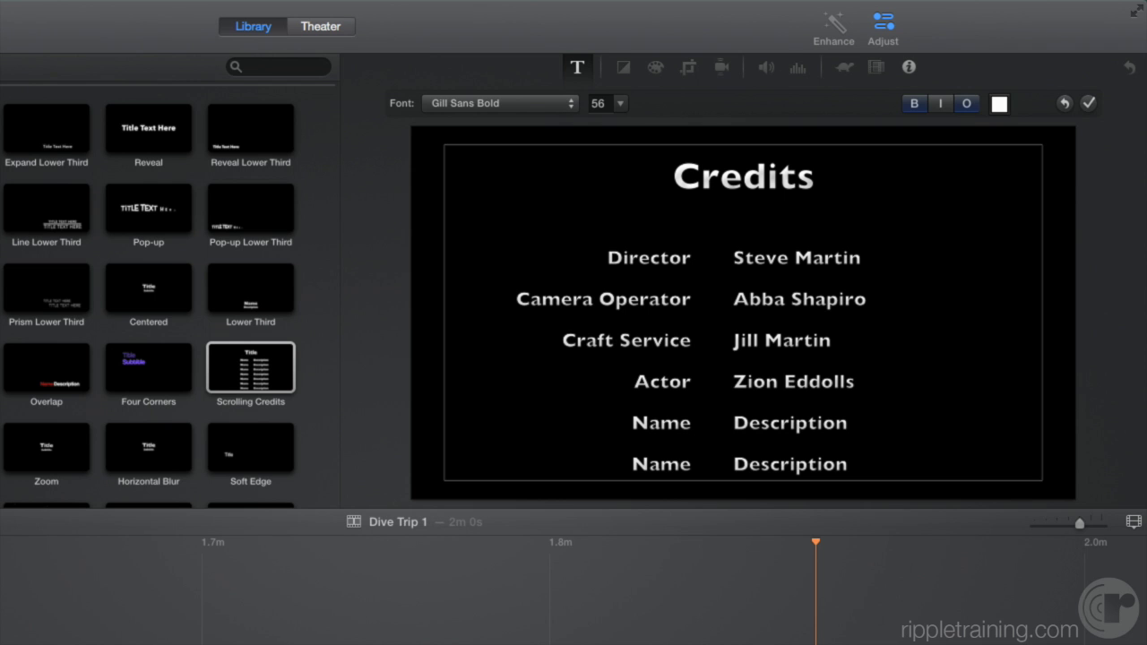
{"action": "left_click_drag", "start_coordinate": [634, 421], "coordinate": [882, 625]}
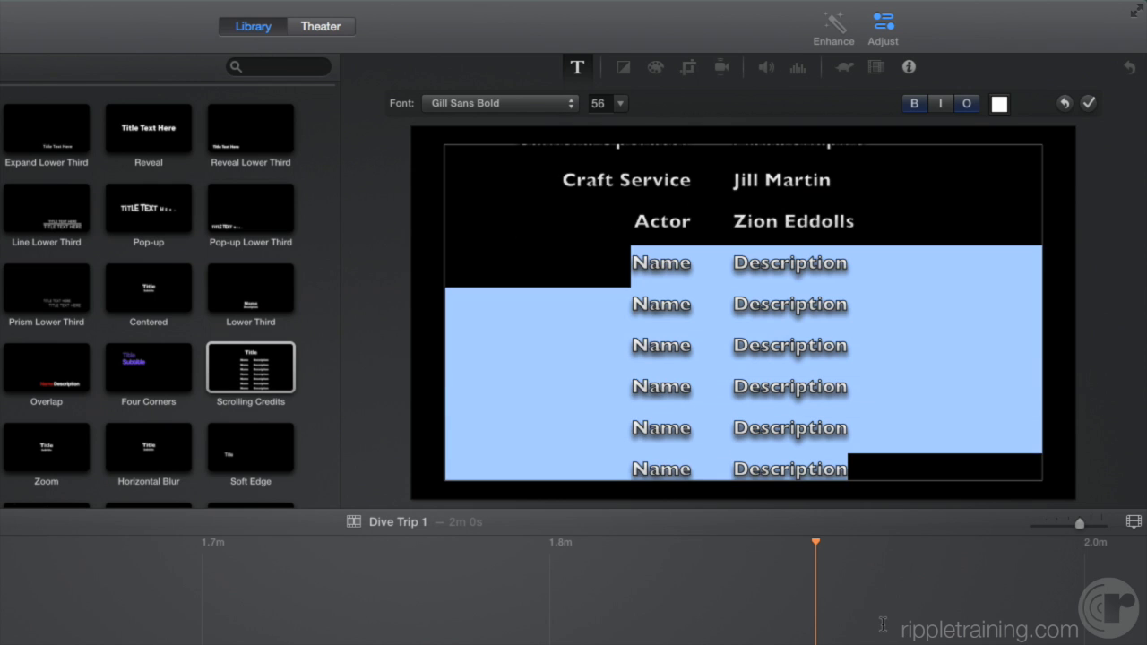
{"action": "key", "text": "BackSpace"}
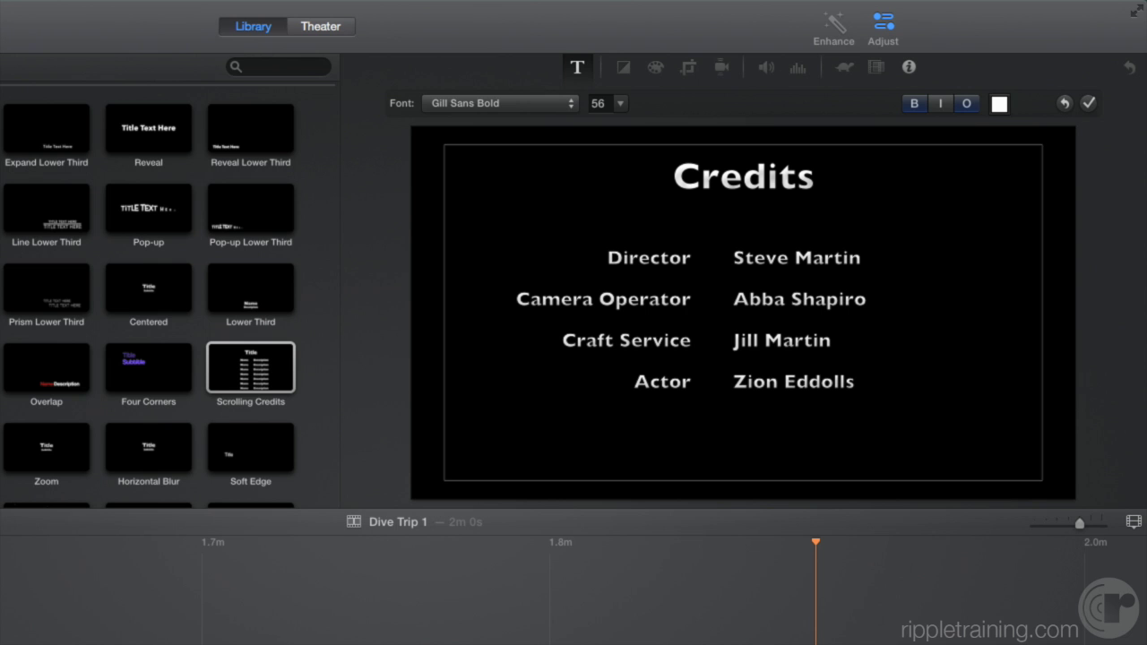
{"action": "left_click", "coordinate": [1090, 104]}
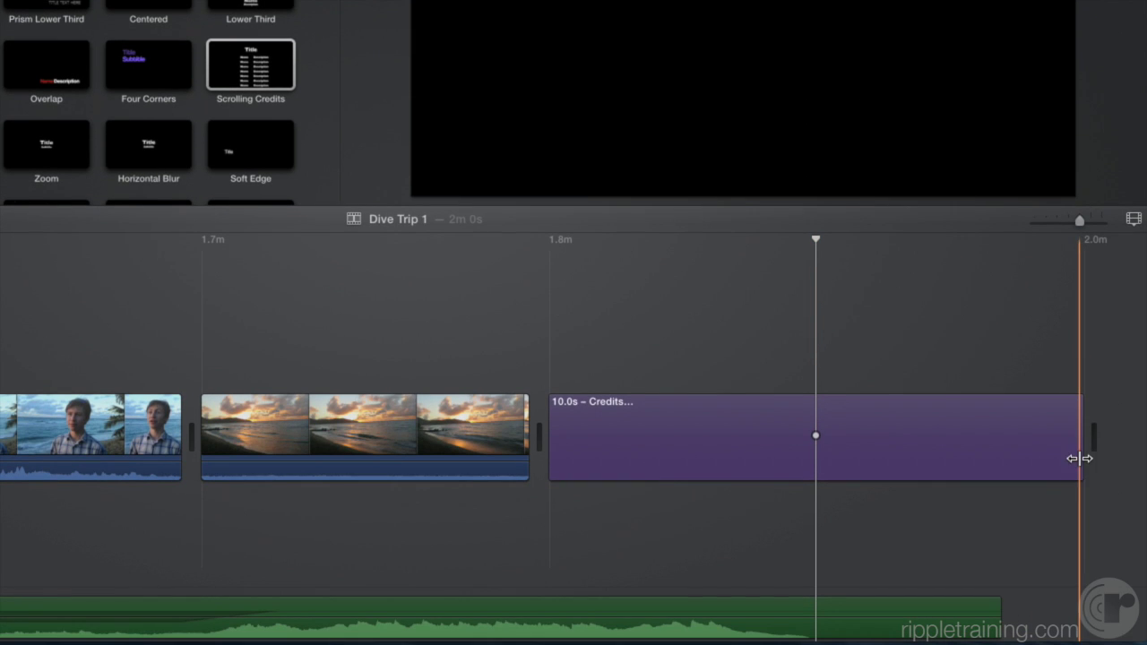
{"action": "left_click_drag", "start_coordinate": [1079, 458], "coordinate": [813, 458]}
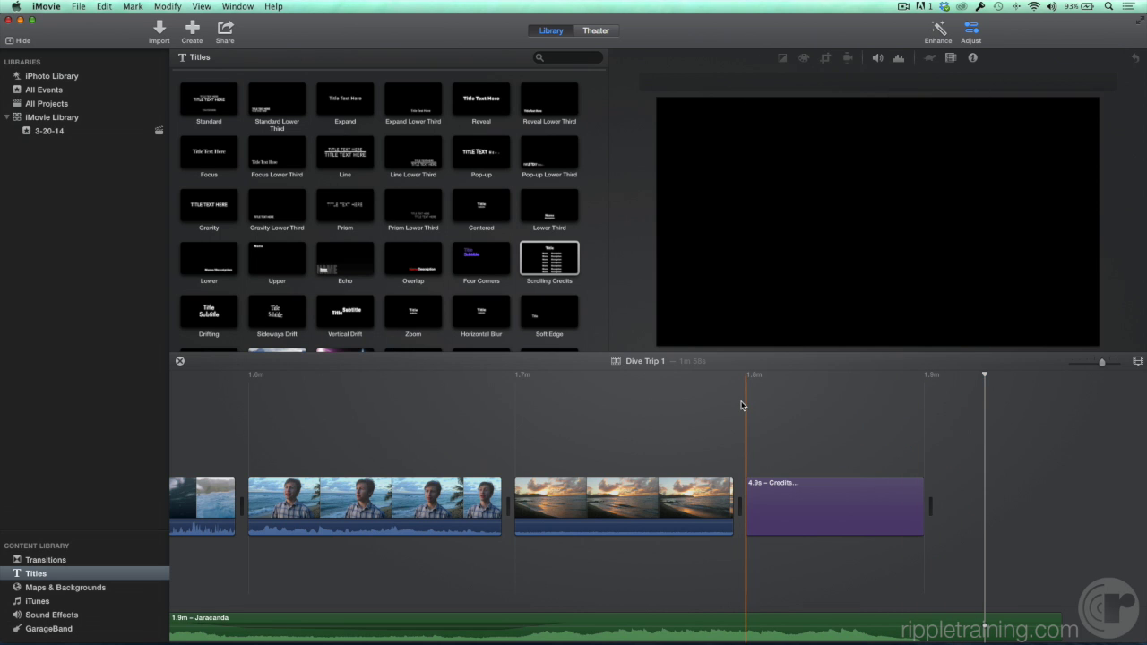
- Insert the Watercolor Globe map from Maps & Backgrounds at the very start of the project
{"action": "scroll", "coordinate": [741, 406], "scroll_direction": "left", "scroll_amount": 1}
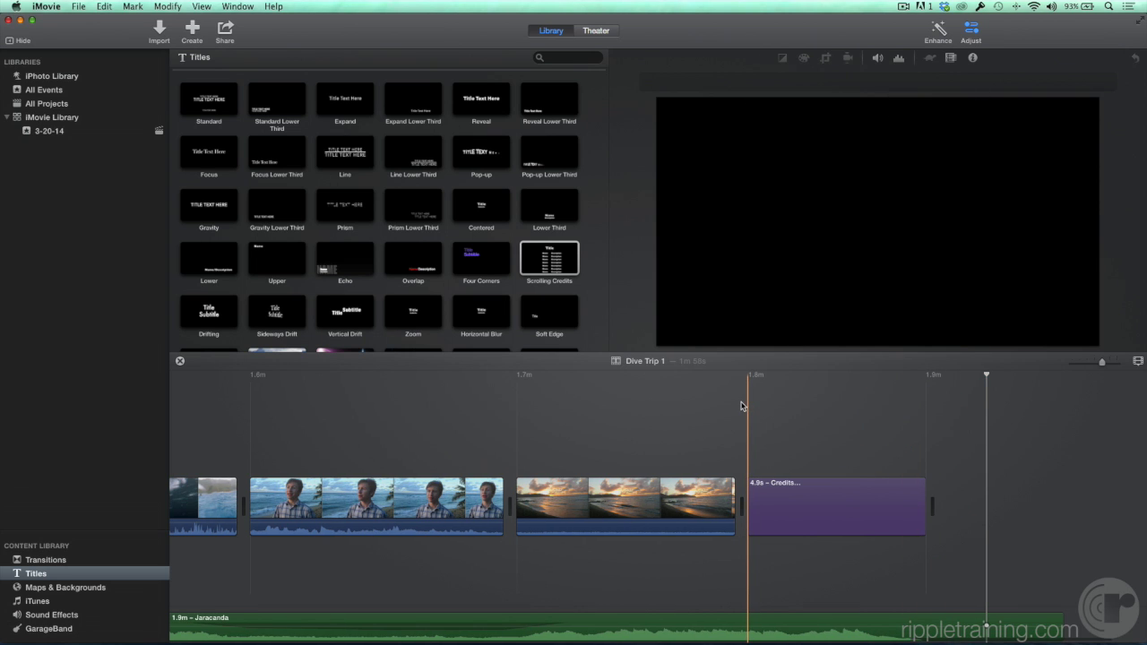
{"action": "key", "text": "Home"}
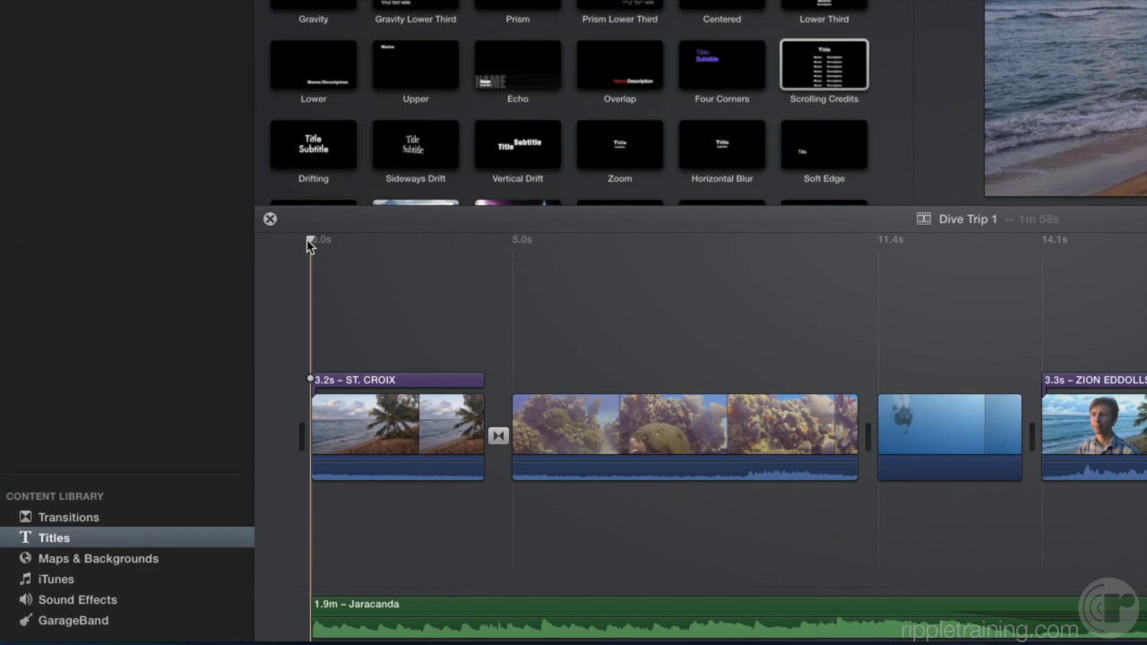
{"action": "left_click", "coordinate": [120, 565]}
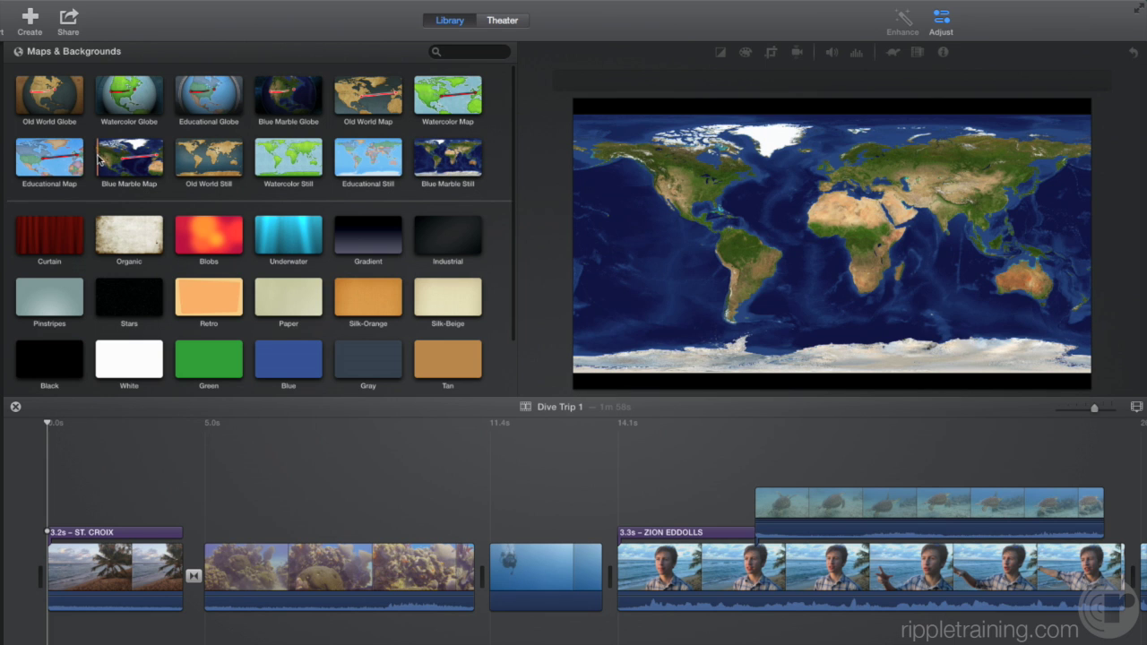
{"action": "left_click", "coordinate": [134, 102]}
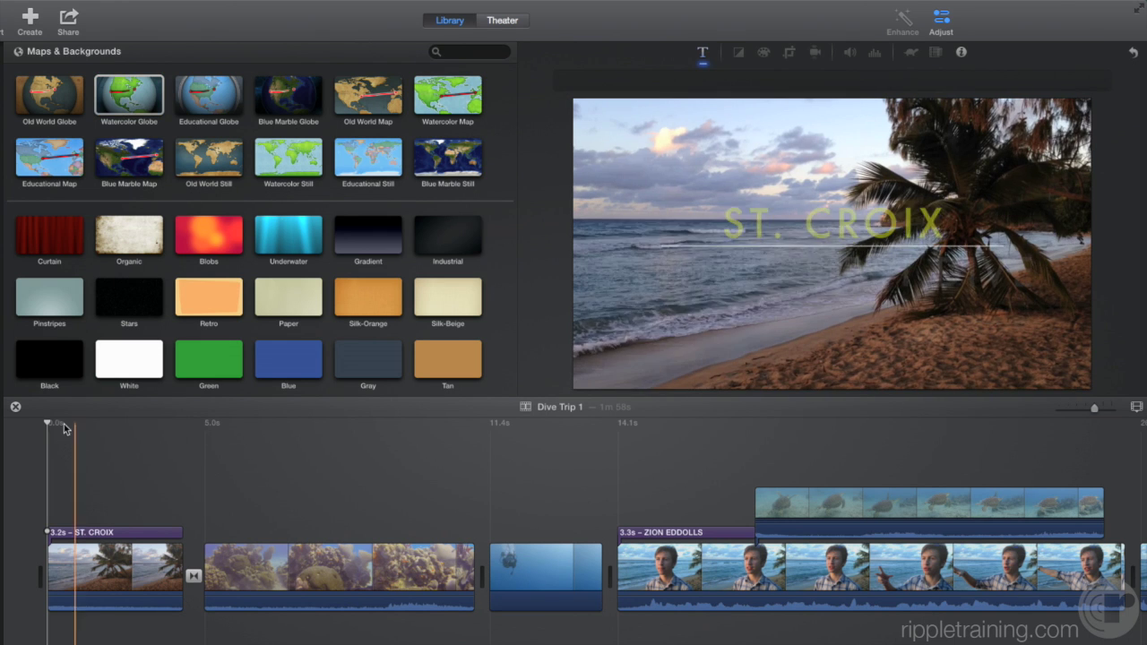
{"action": "left_click", "coordinate": [48, 429]}
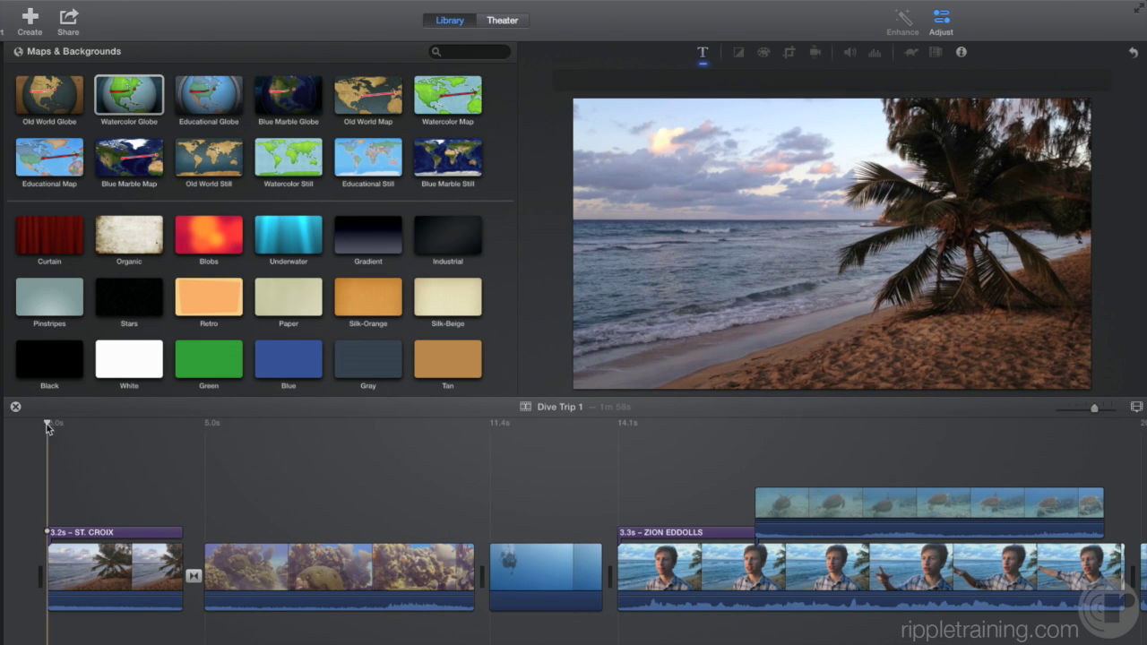
{"action": "left_click", "coordinate": [114, 90]}
{"action": "key", "text": "w"}
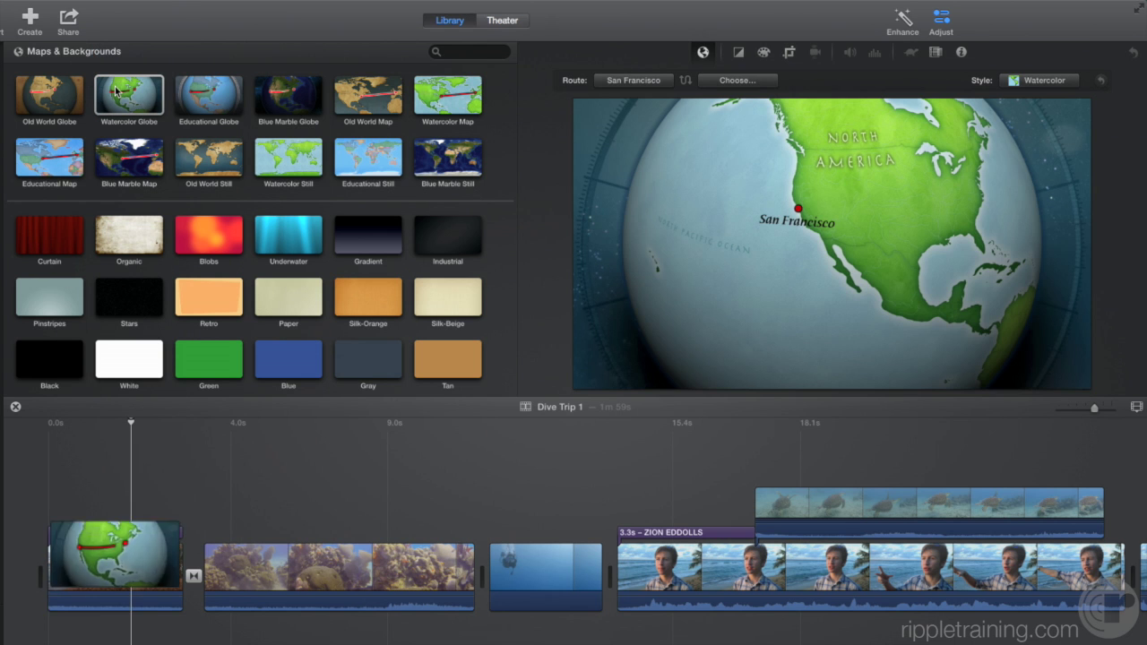
- Search 'virgin isl' and set the globe's start to STX - Henry E Rohlsen, then preview playback
{"action": "left_click", "coordinate": [134, 587]}
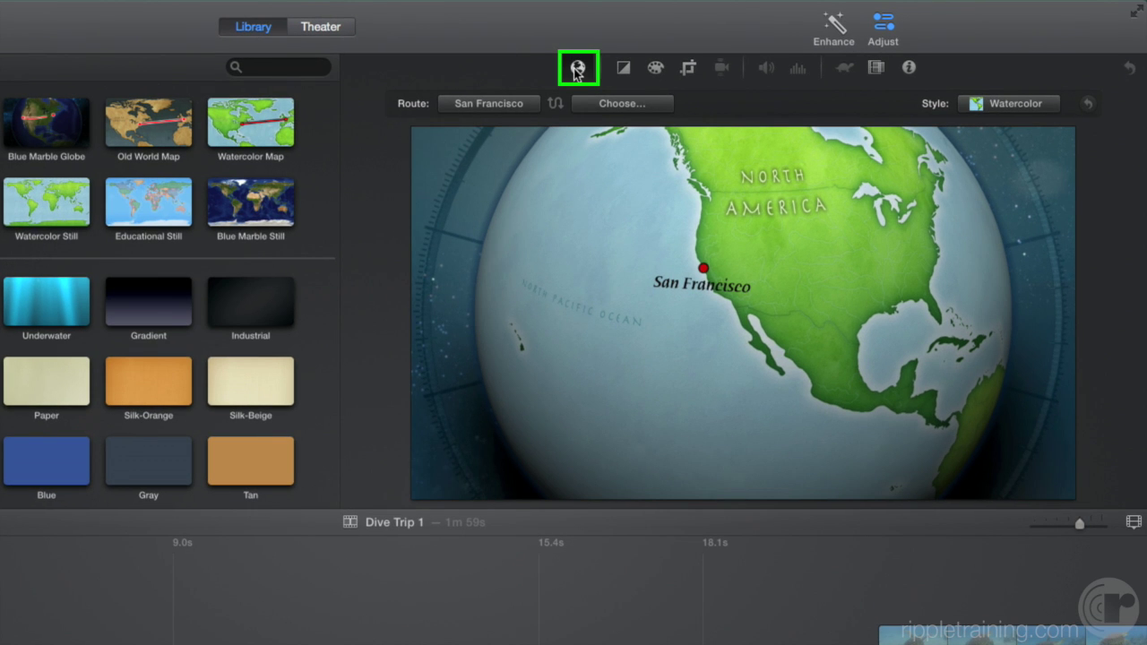
{"action": "left_click", "coordinate": [475, 104]}
{"action": "type", "text": "S"}
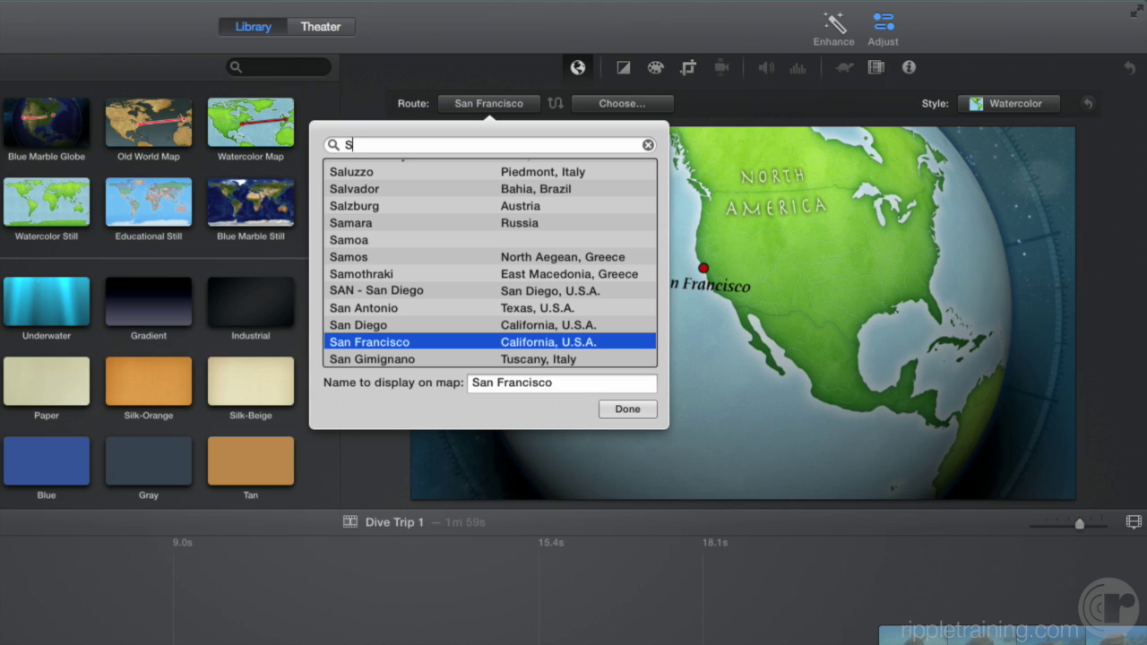
{"action": "type", "text": "t. Croix"}
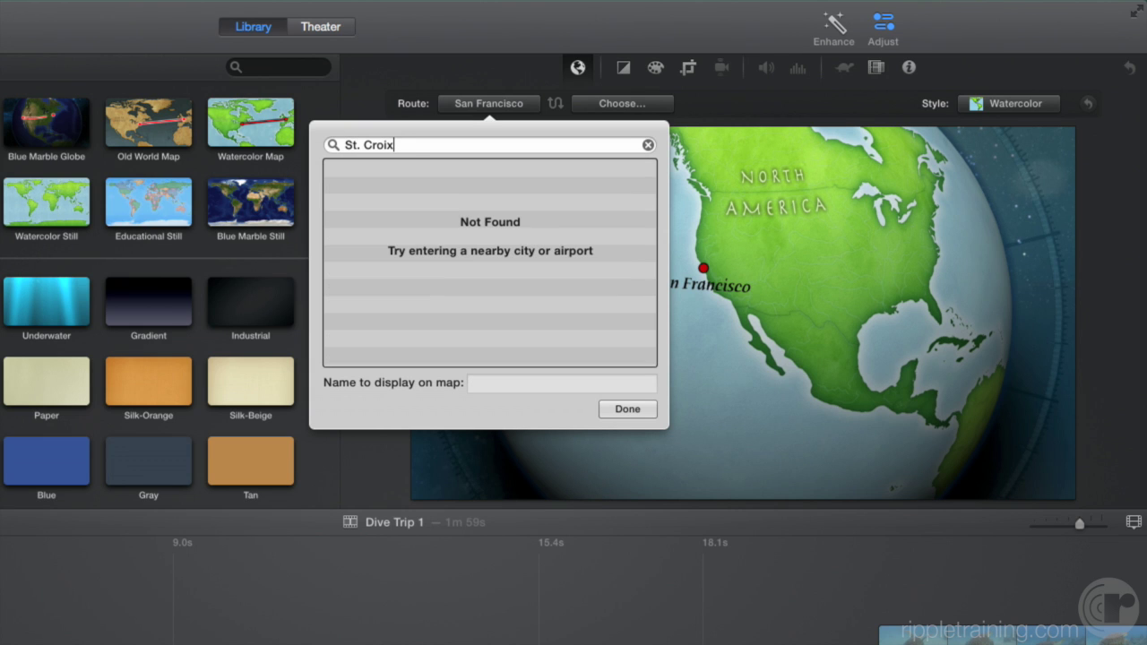
{"action": "left_click_drag", "start_coordinate": [431, 145], "coordinate": [338, 145]}
{"action": "type", "text": "virgin isl"}
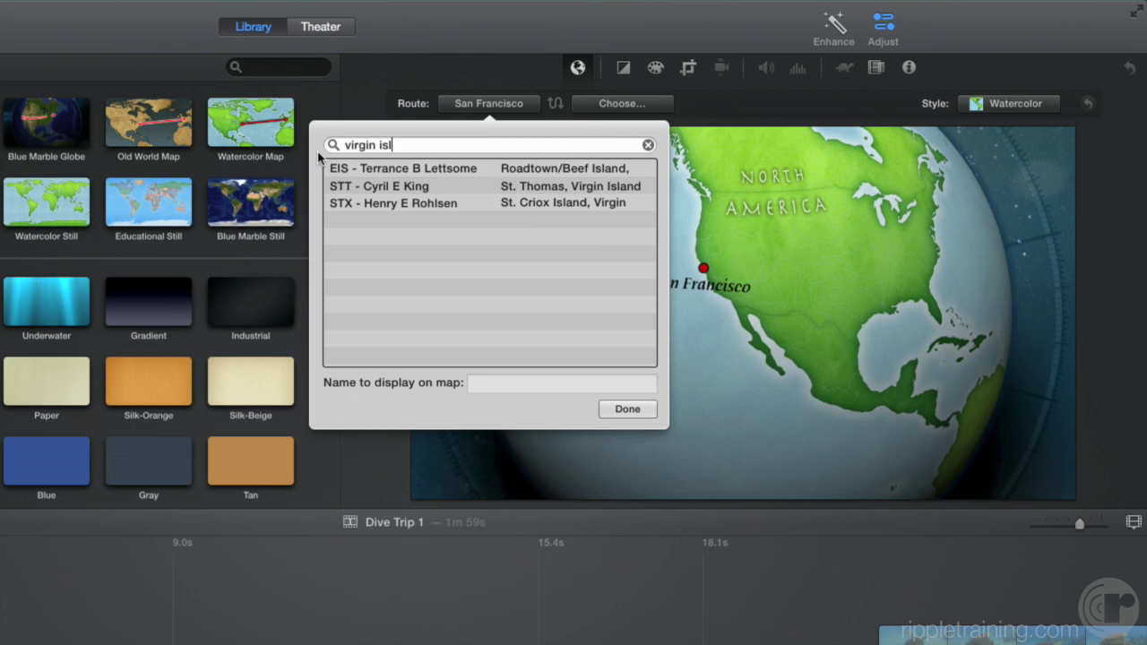
{"action": "left_click", "coordinate": [525, 203]}
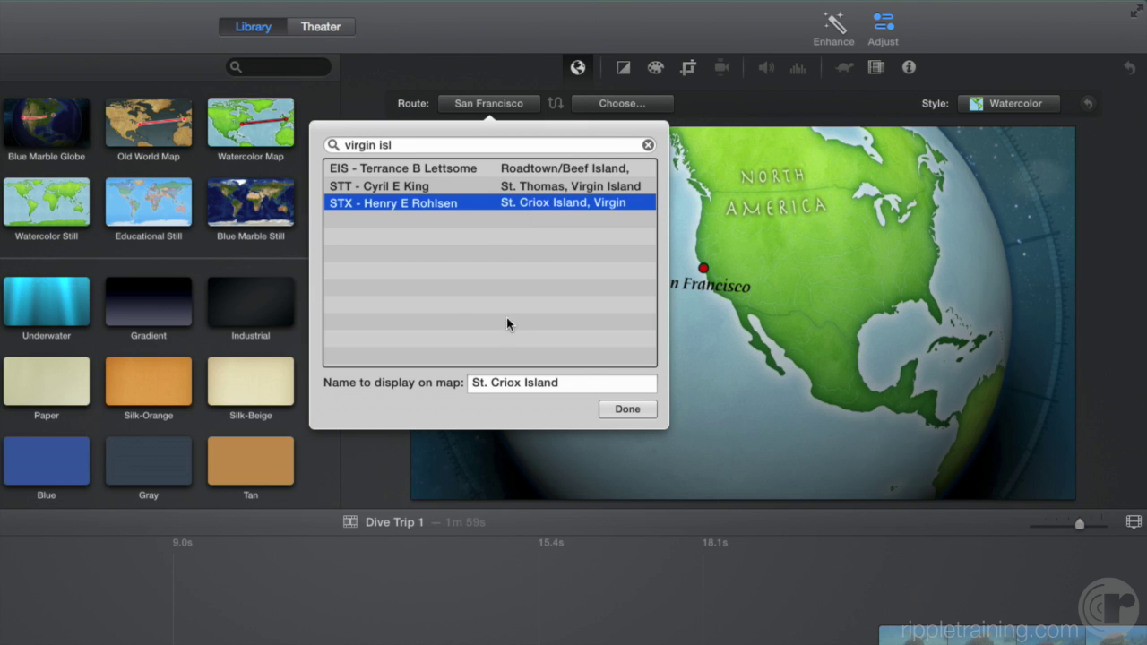
{"action": "left_click", "coordinate": [627, 409]}
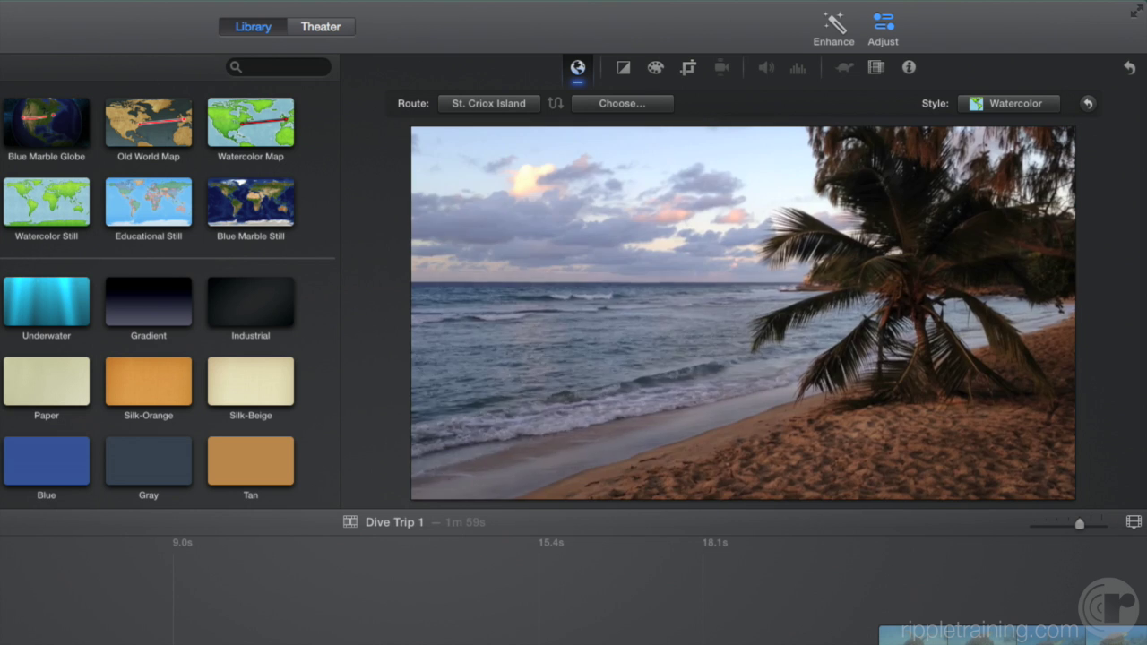
{"action": "key", "text": "space"}
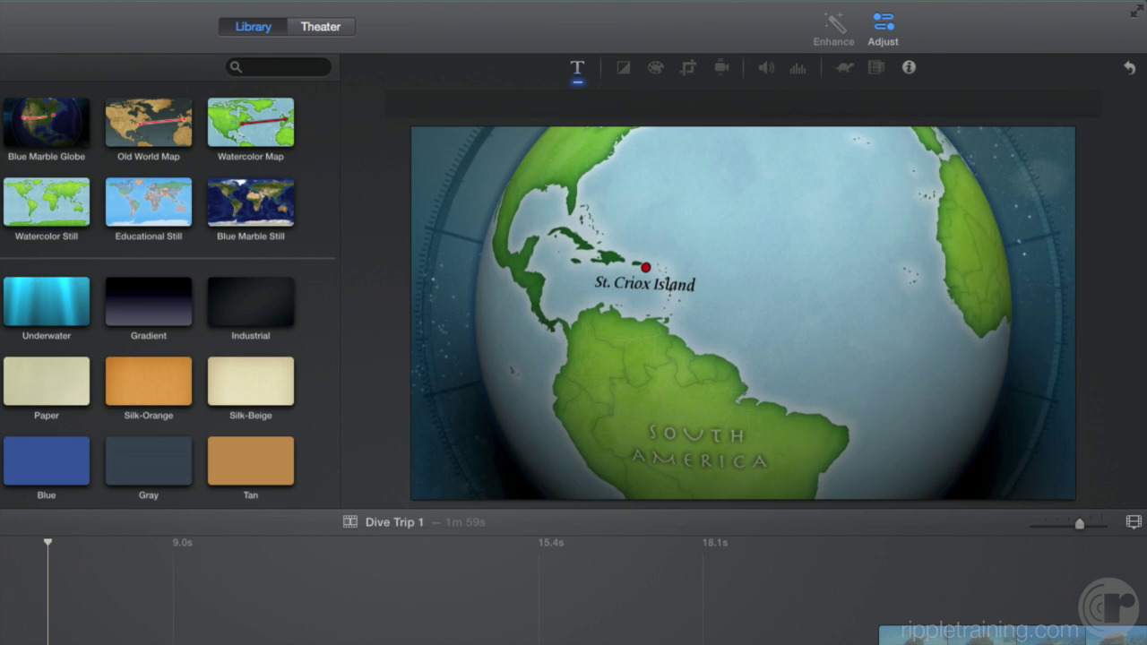
- Add Prescott as the second route location, then swap the ends so the route starts at Prescott
{"action": "key", "text": "space"}
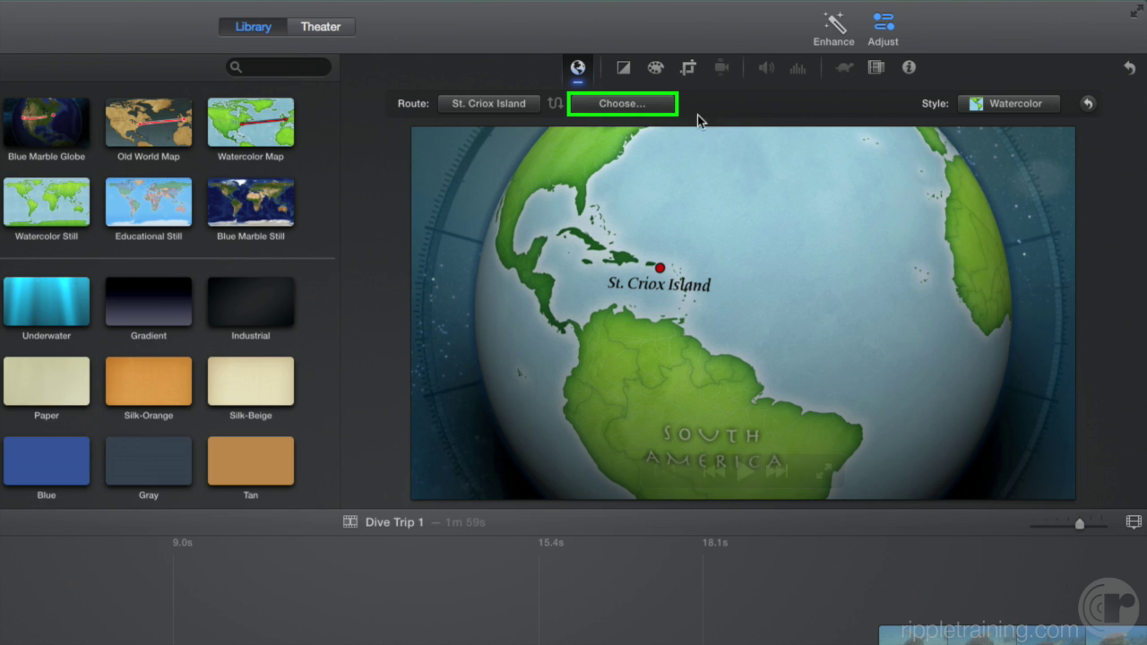
{"action": "left_click", "coordinate": [635, 105]}
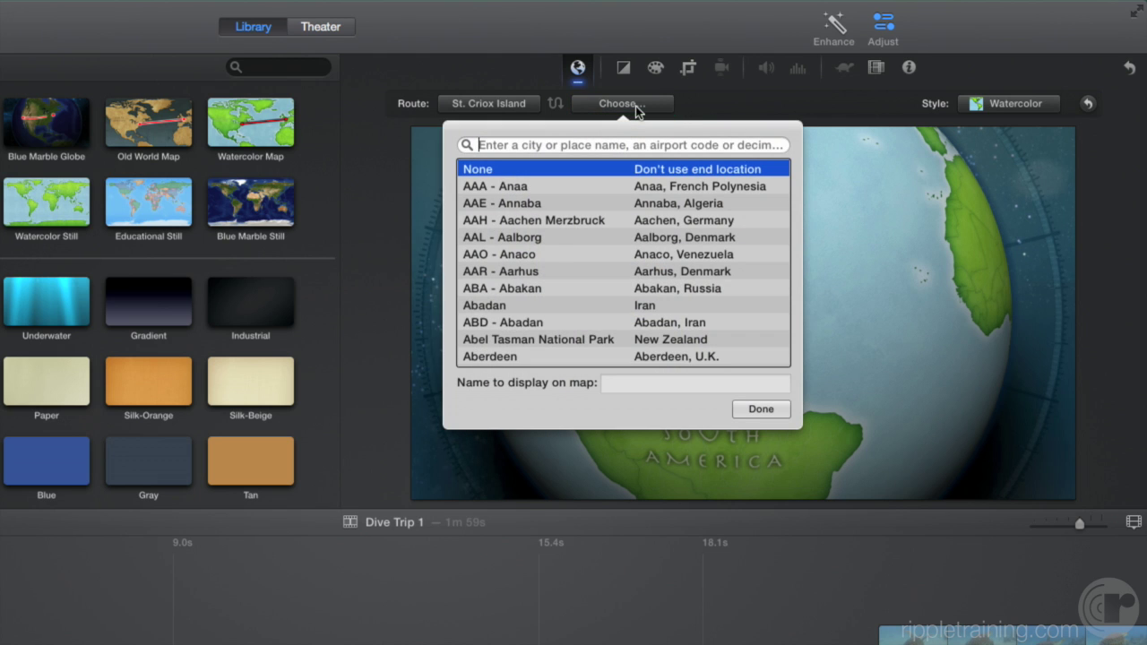
{"action": "type", "text": "prescott"}
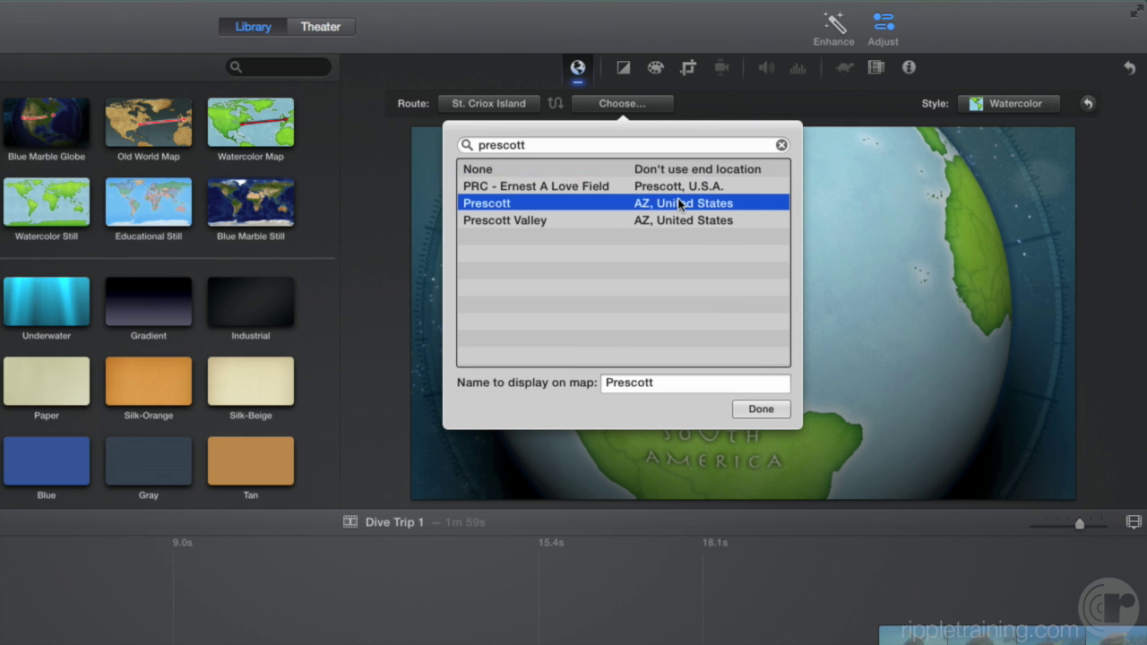
{"action": "double_click", "coordinate": [679, 203]}
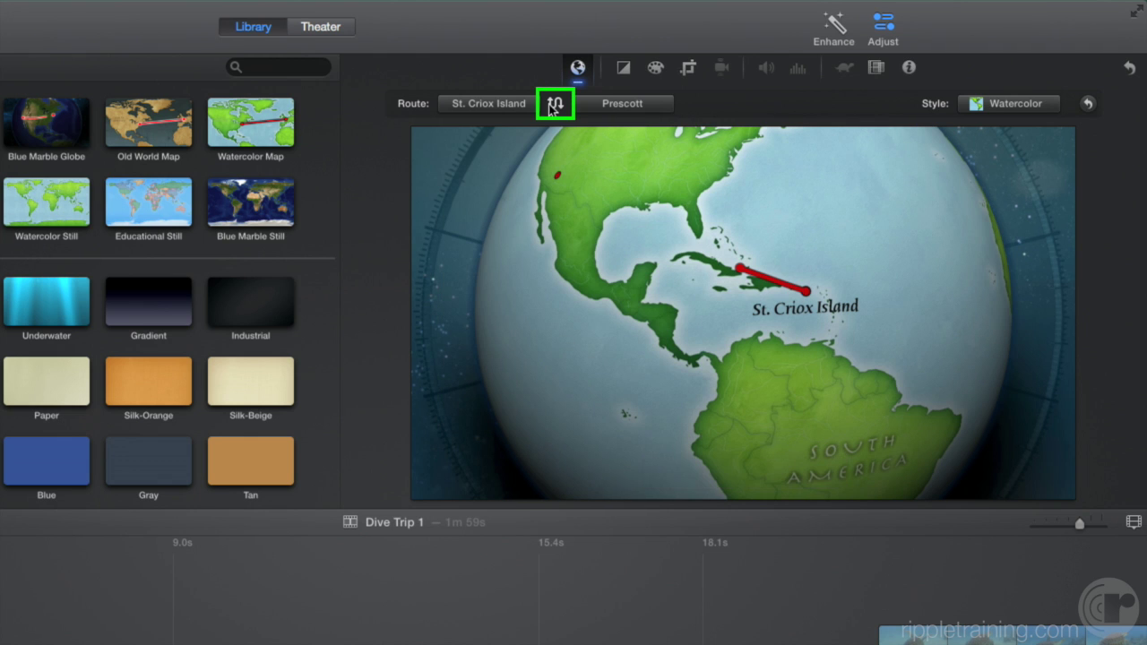
{"action": "left_click", "coordinate": [554, 104]}
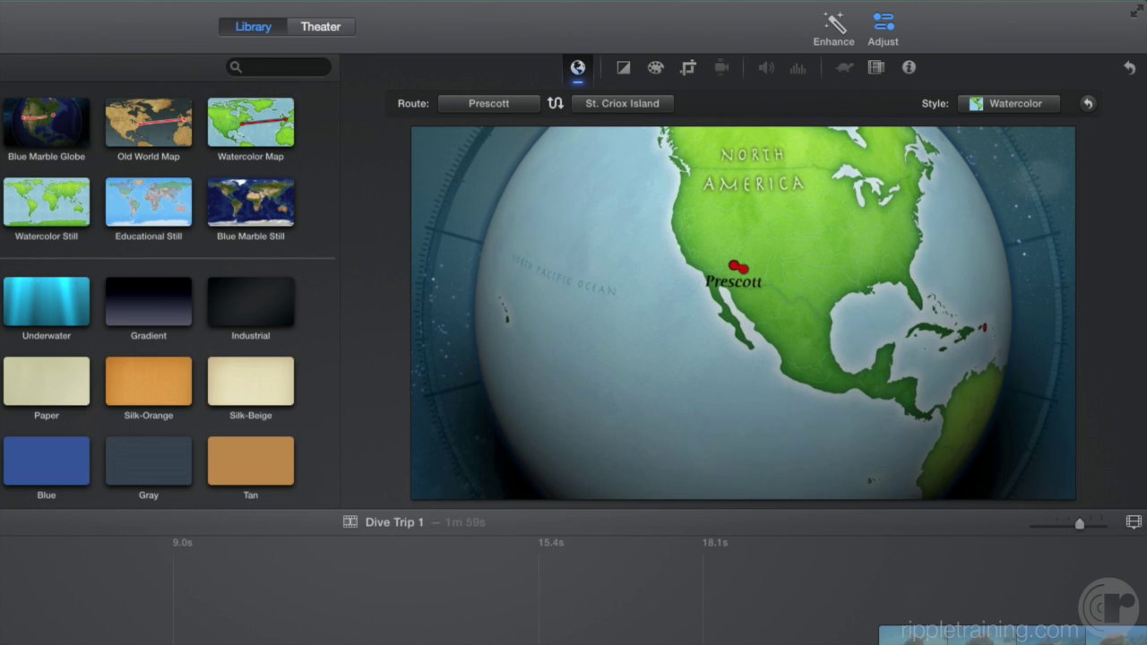